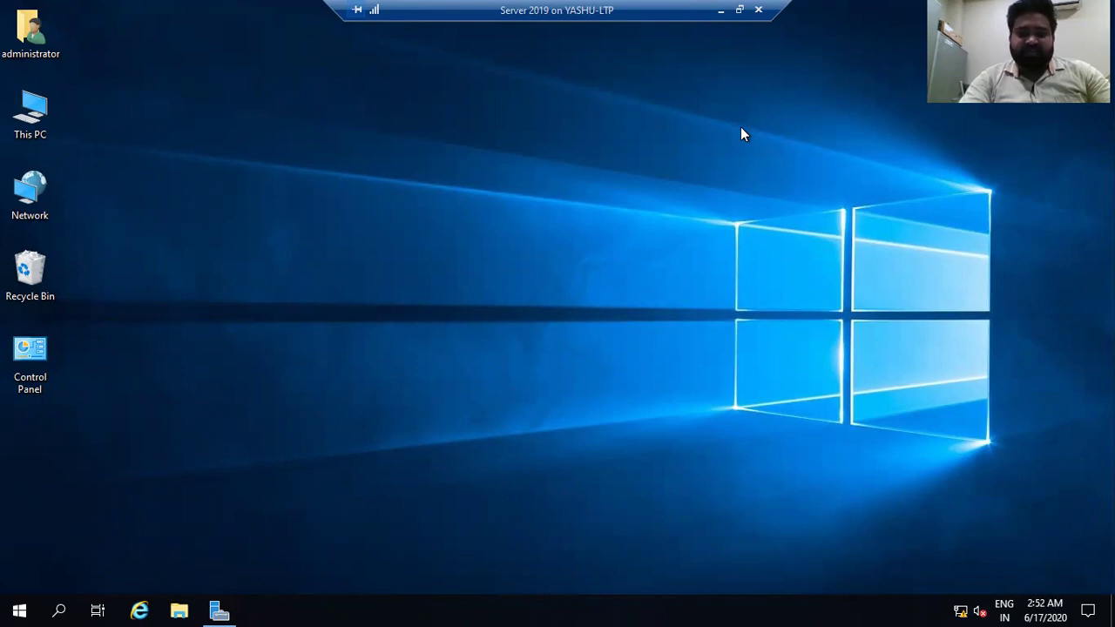
# Start adding roles and features in Server Manager, using a role-based installation on the pool server CVB.cvb.com
pyautogui.click(225, 606)
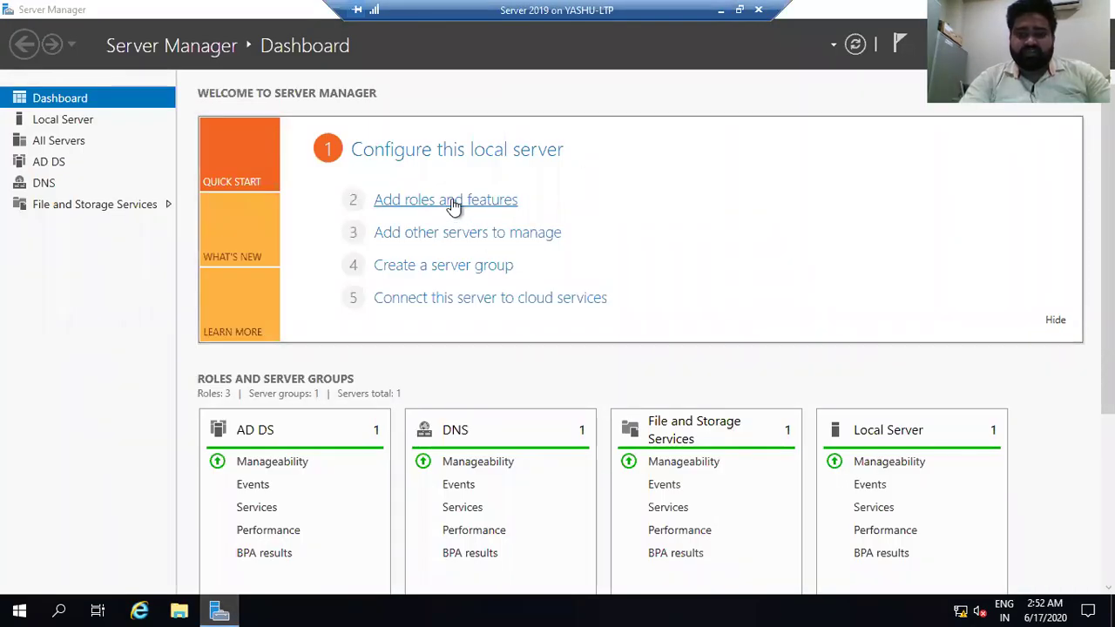
pyautogui.click(453, 202)
pyautogui.click(567, 568)
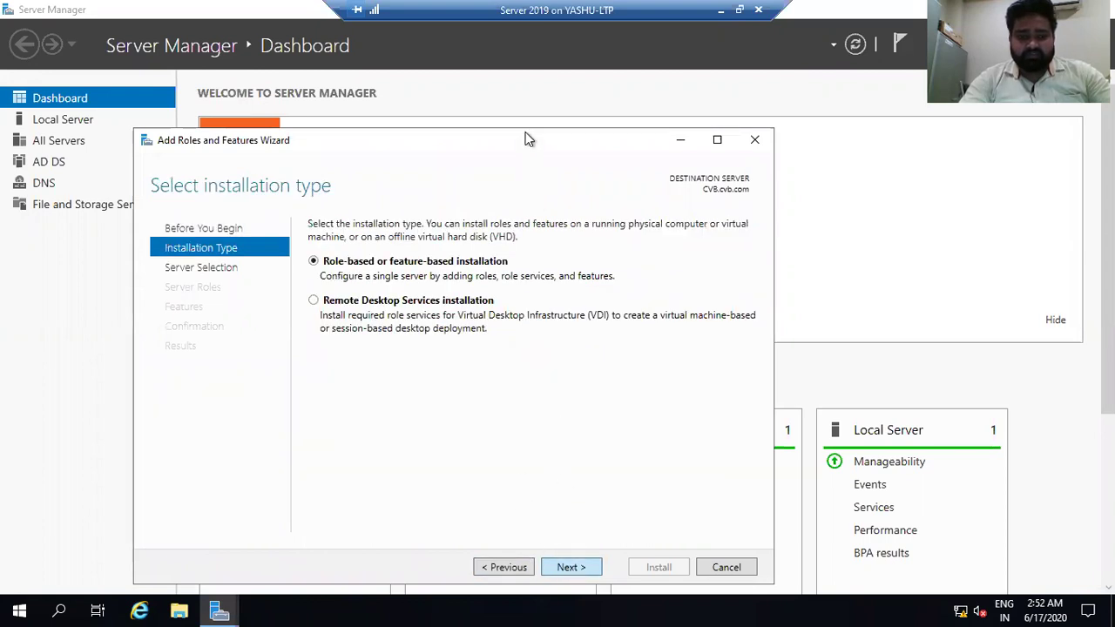
pyautogui.click(572, 567)
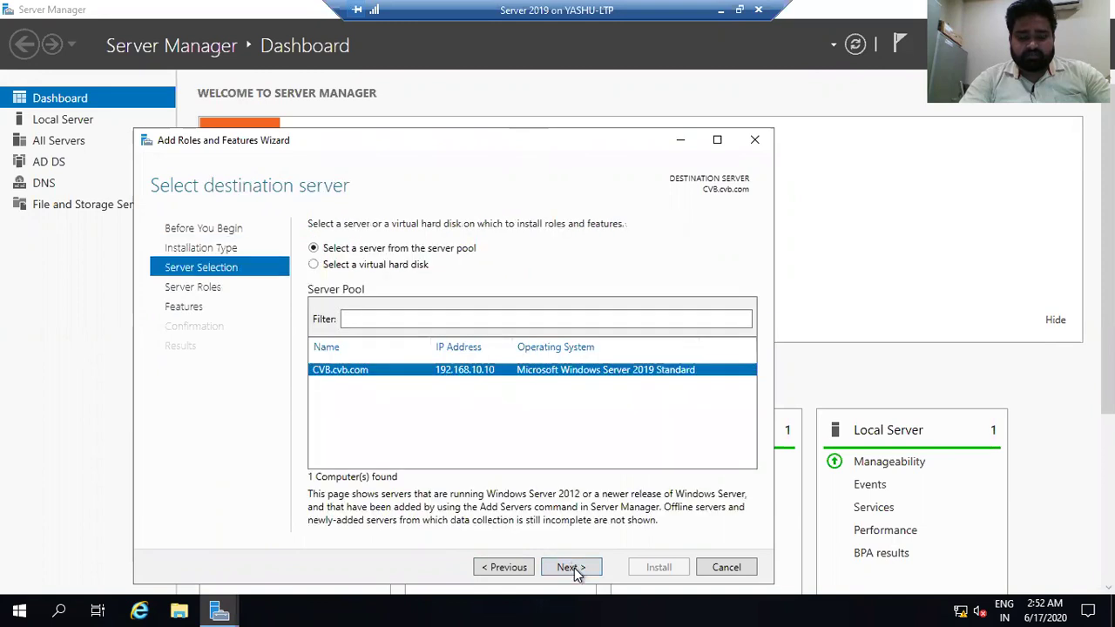
pyautogui.click(574, 568)
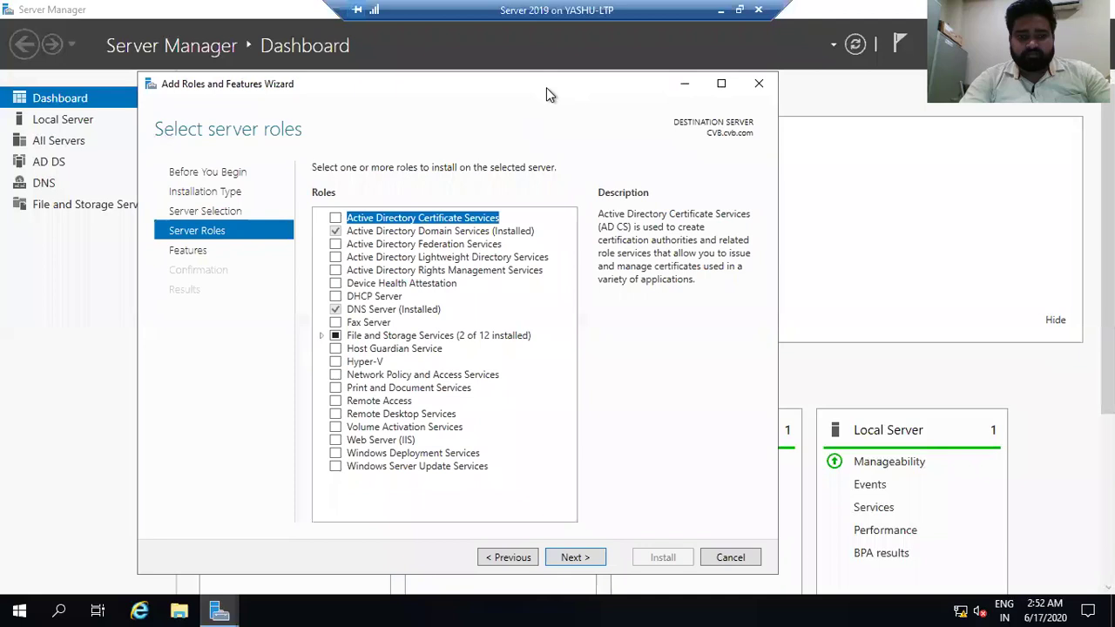
# Select the DHCP Server role with its management tools, add no other features, and install it
pyautogui.click(340, 284)
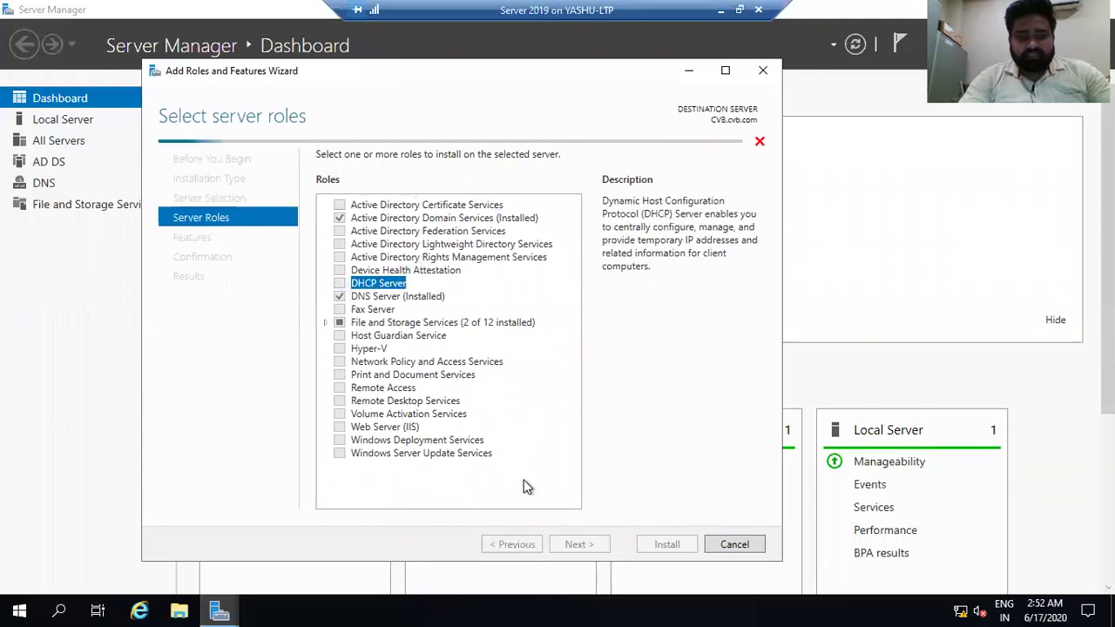
pyautogui.click(511, 448)
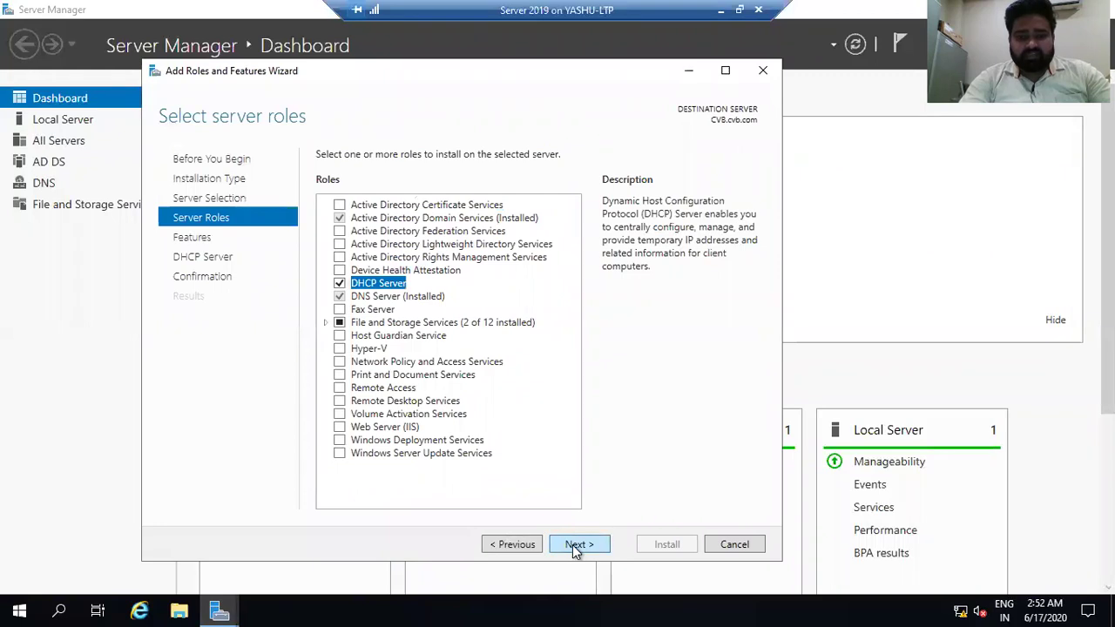
pyautogui.click(572, 545)
pyautogui.click(572, 545)
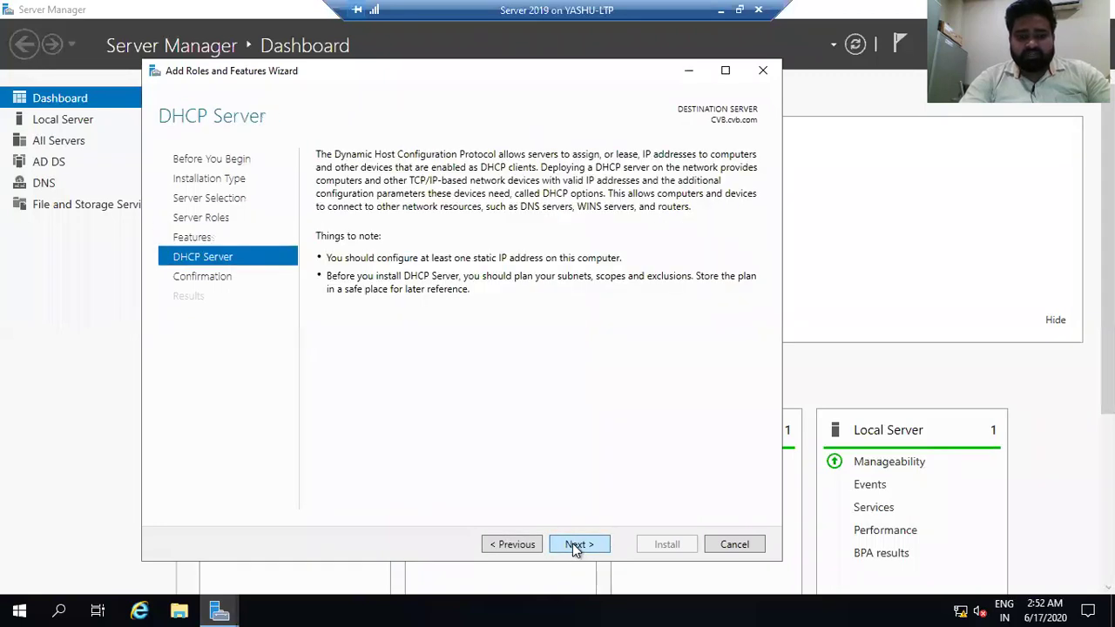
pyautogui.click(574, 546)
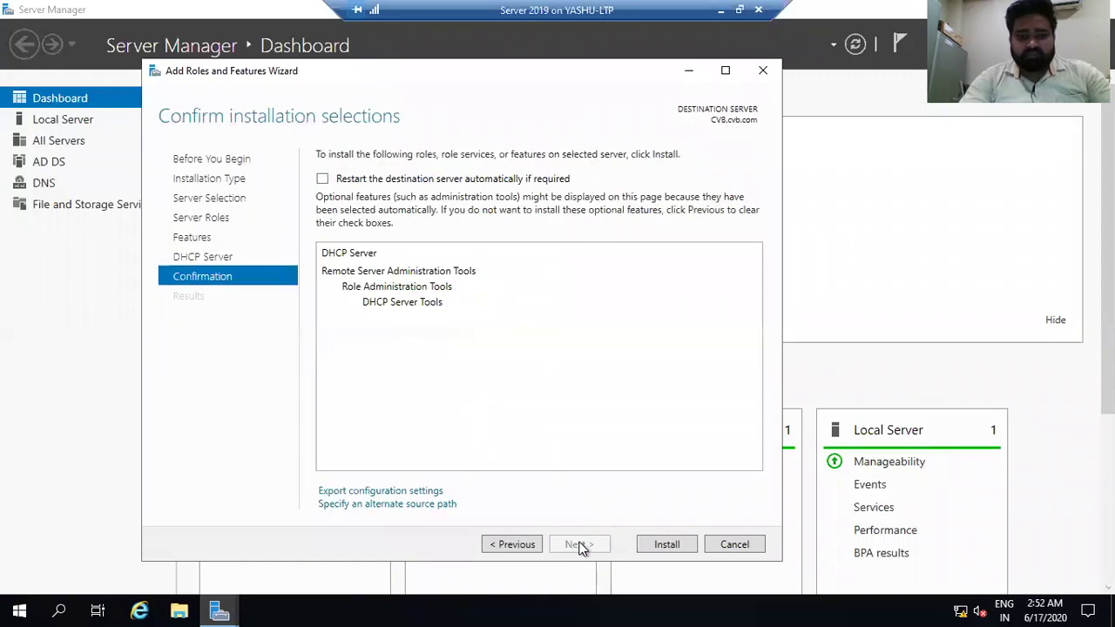
pyautogui.click(667, 545)
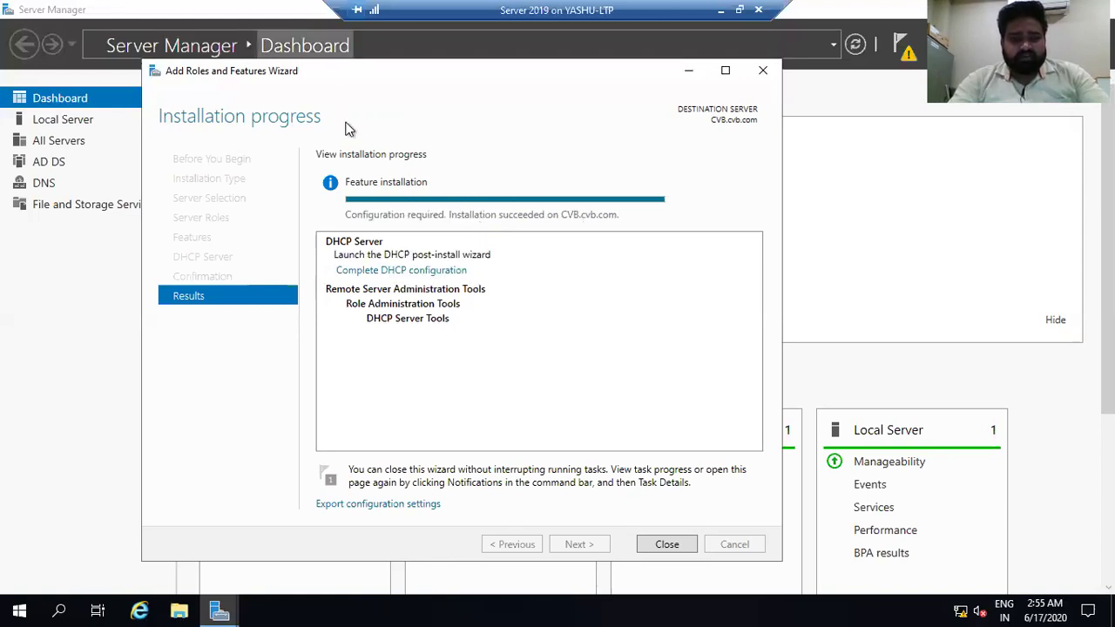
# Complete the DHCP post-install configuration, authorizing the server with the preset administrator credentials, and close both wizards
pyautogui.click(434, 273)
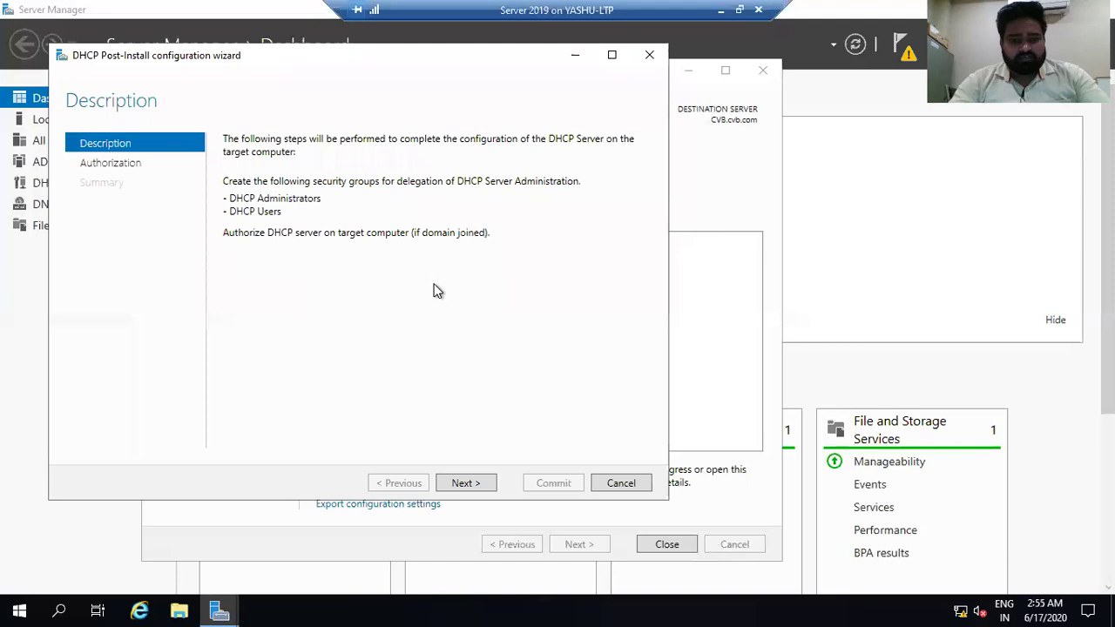
pyautogui.click(466, 483)
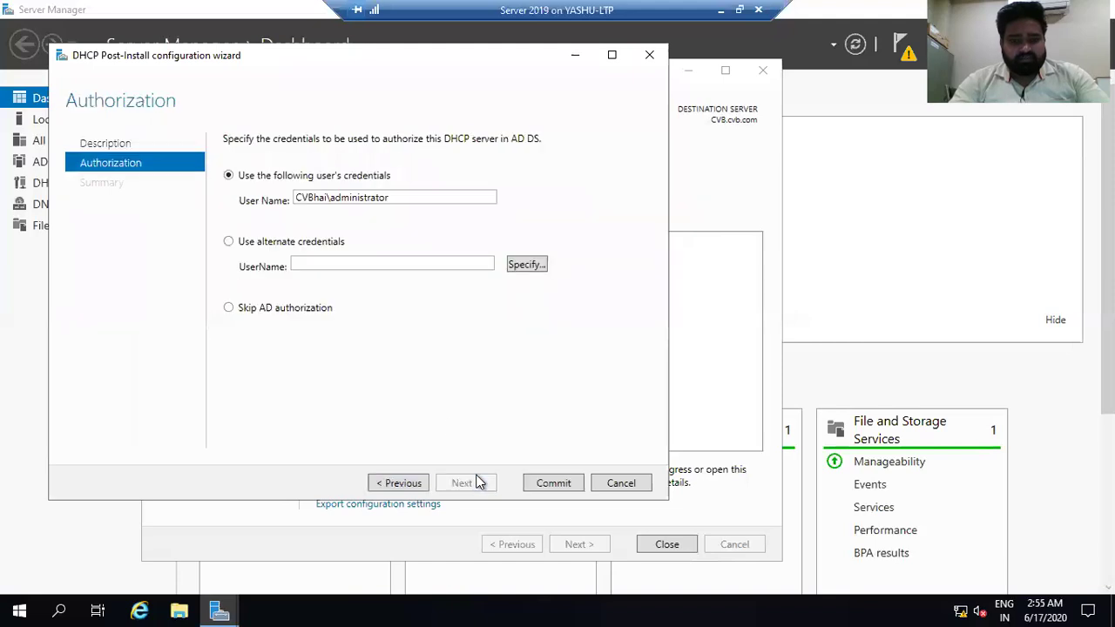
pyautogui.click(549, 483)
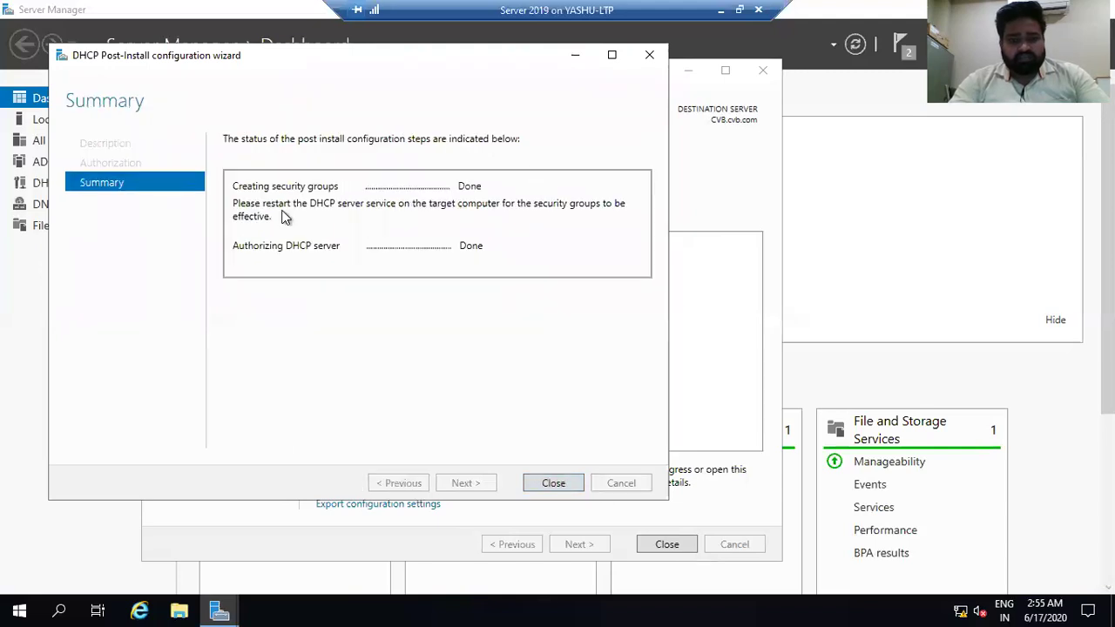
pyautogui.click(558, 484)
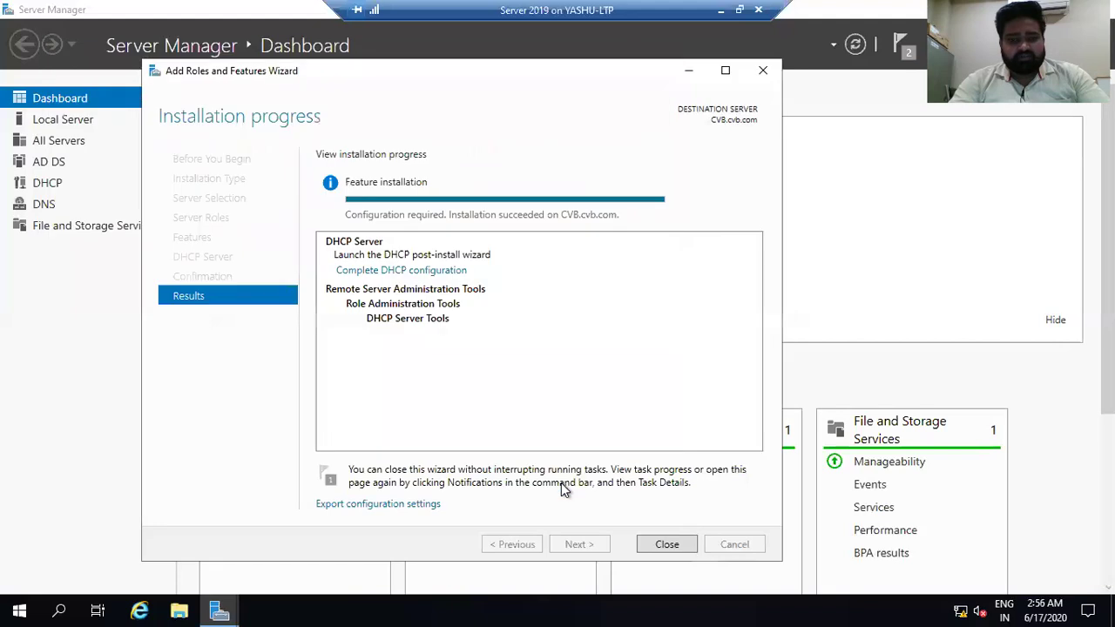
pyautogui.click(668, 545)
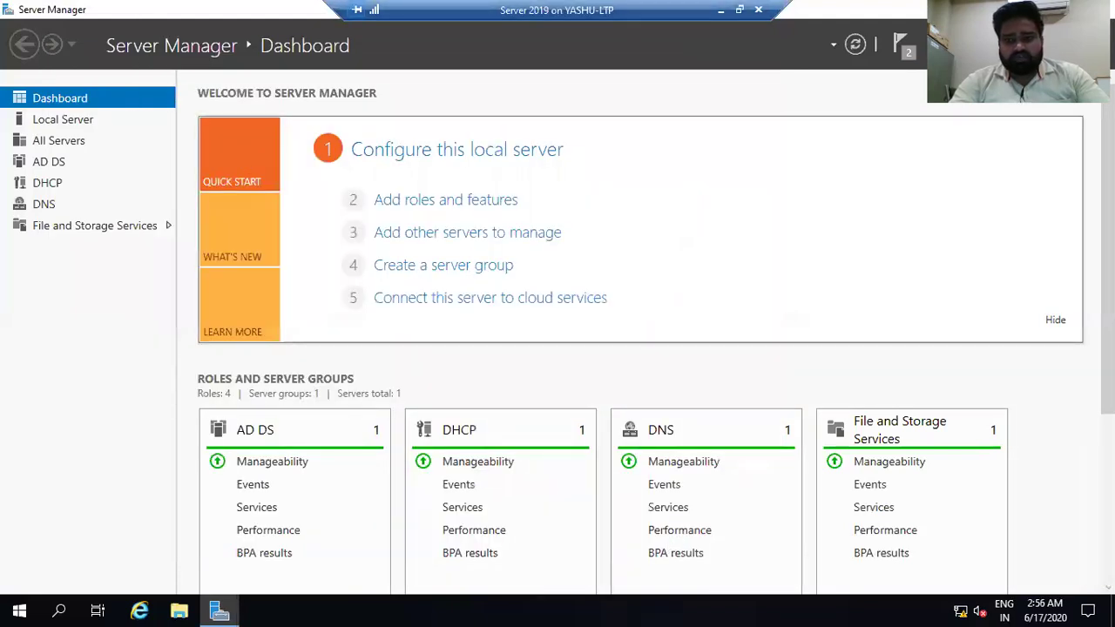
# Open the DHCP console maximized, expand the IPv4 node of cvb.cvb.com, and widen the console tree
pyautogui.click(1003, 44)
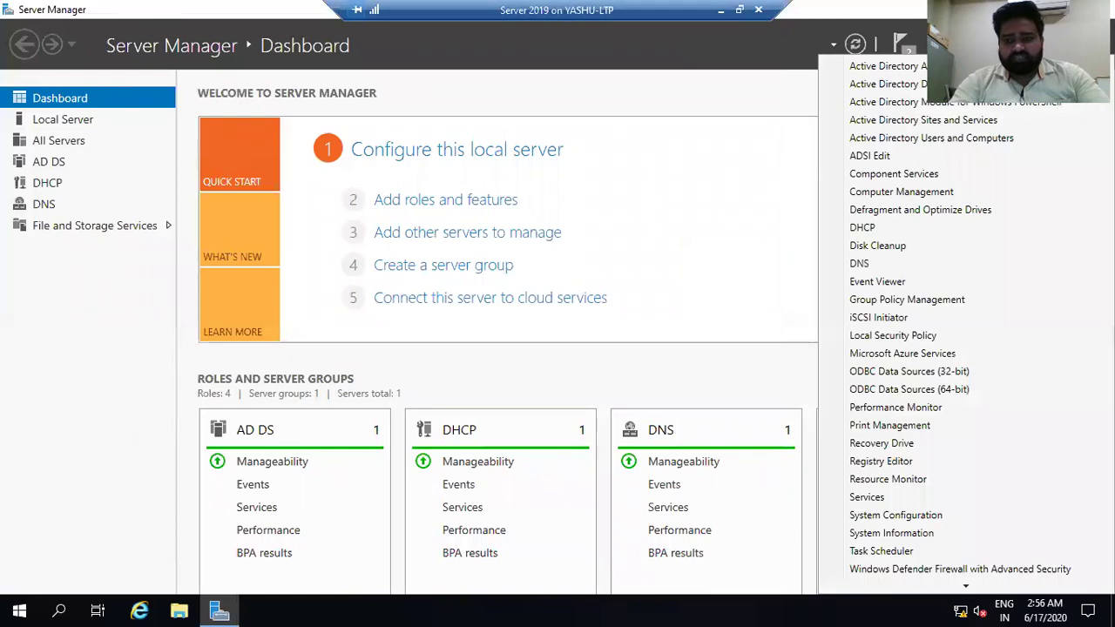
pyautogui.click(862, 230)
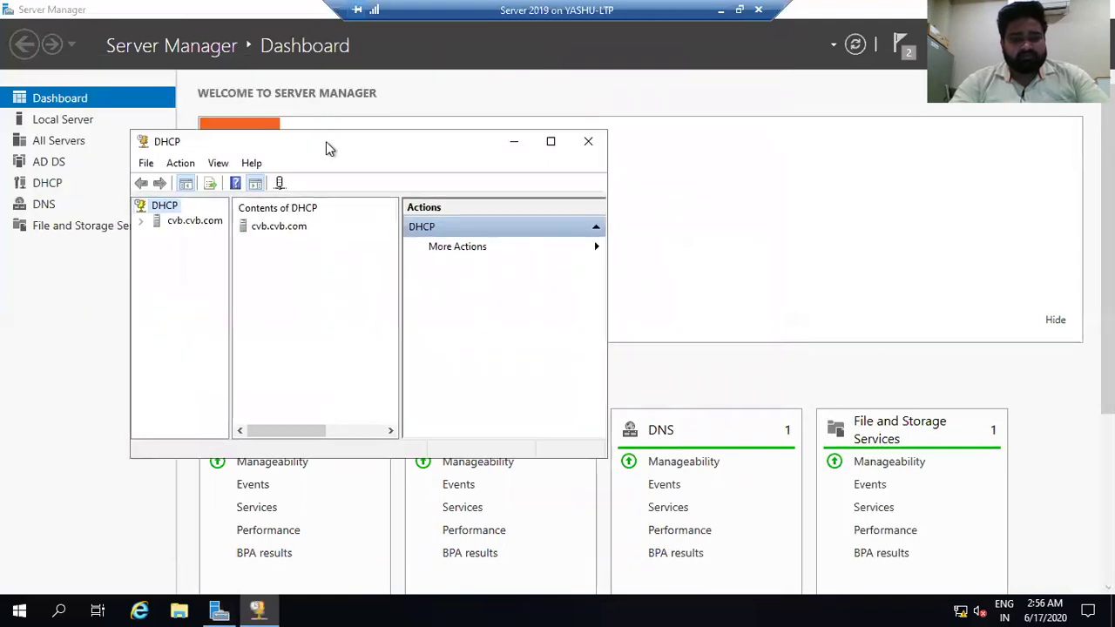
pyautogui.click(550, 143)
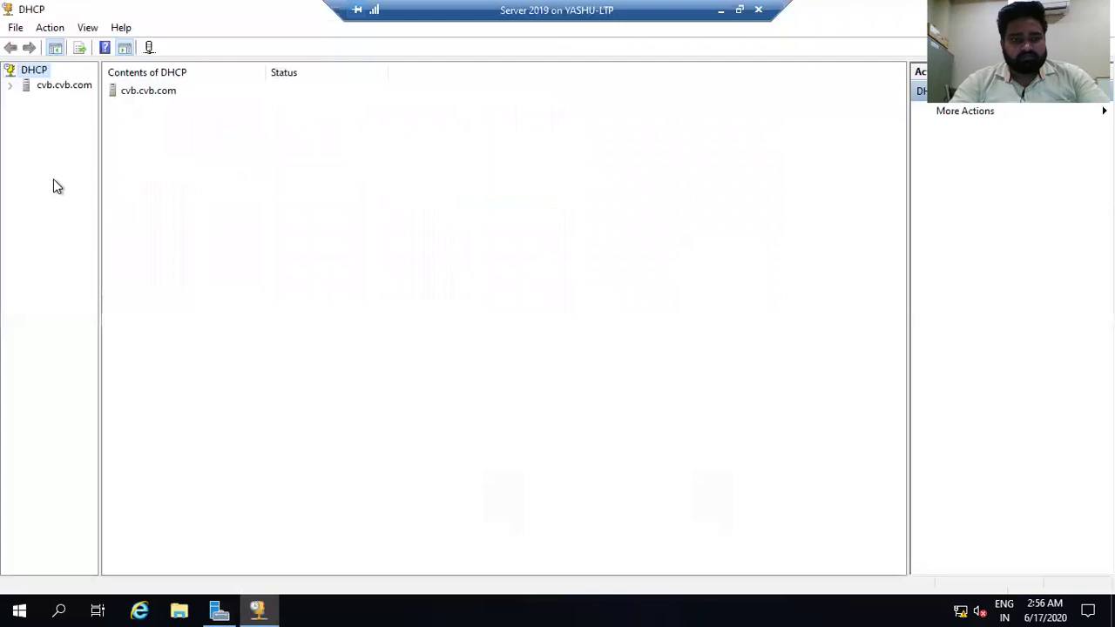
pyautogui.click(25, 100)
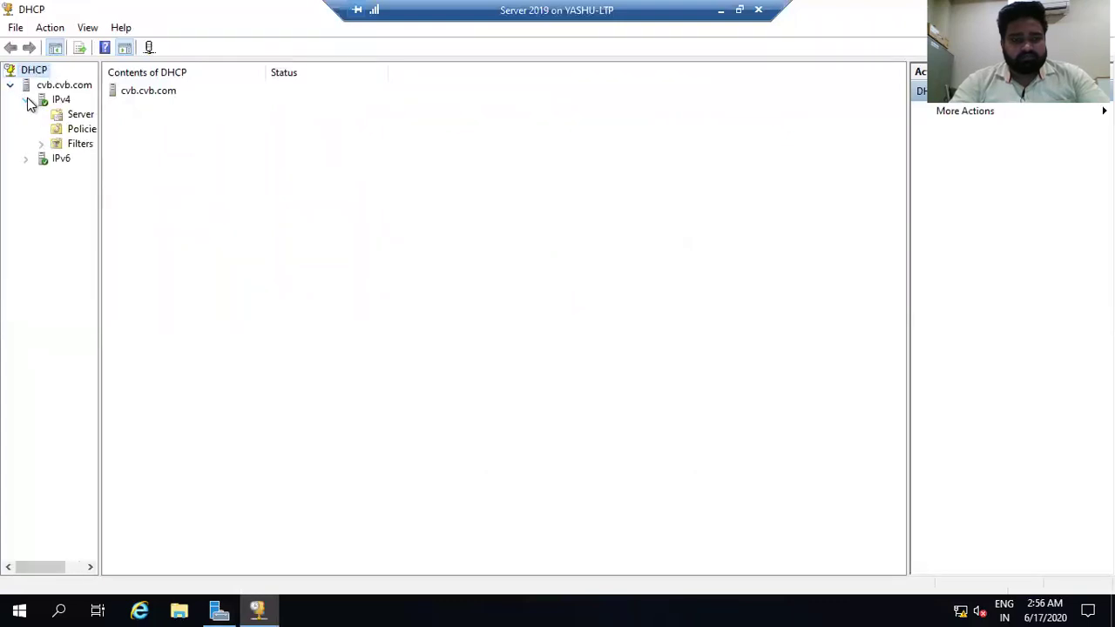
pyautogui.moveTo(98, 249); pyautogui.dragTo(322, 248)
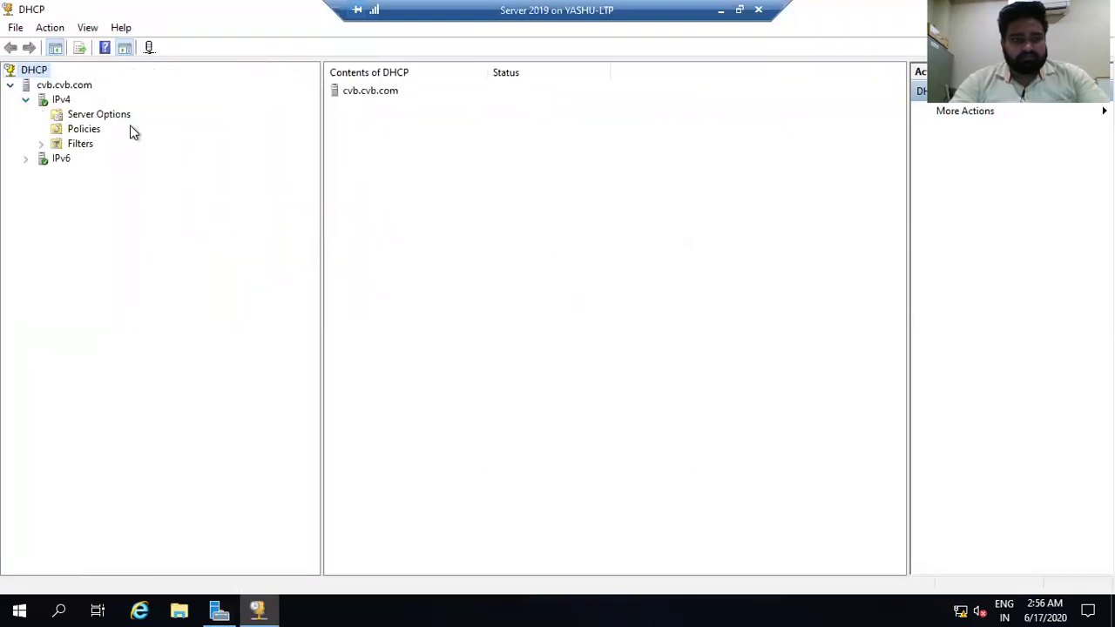
# Start a new IPv4 scope named Vlan1 with the description IT
pyautogui.rightClick(69, 100)
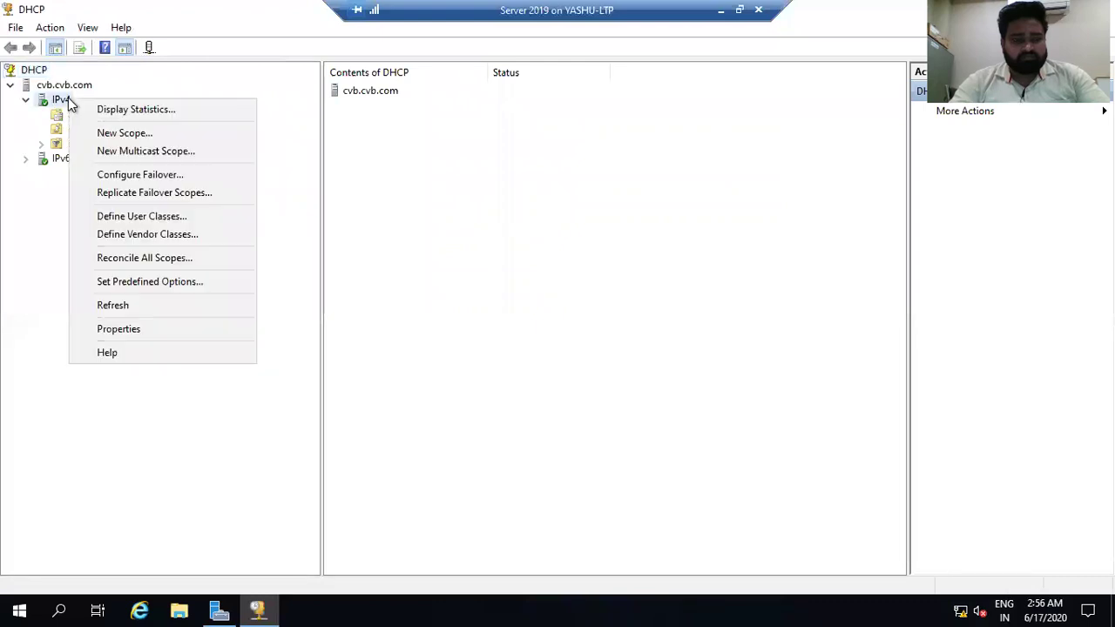
pyautogui.click(137, 135)
pyautogui.click(665, 450)
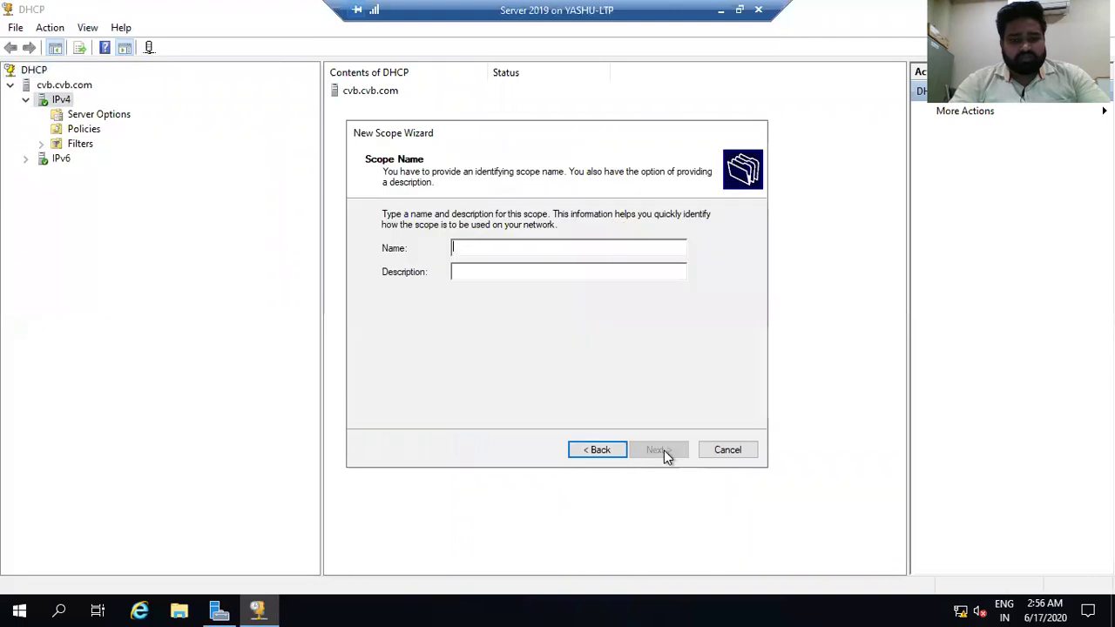
pyautogui.write('Vlan1')
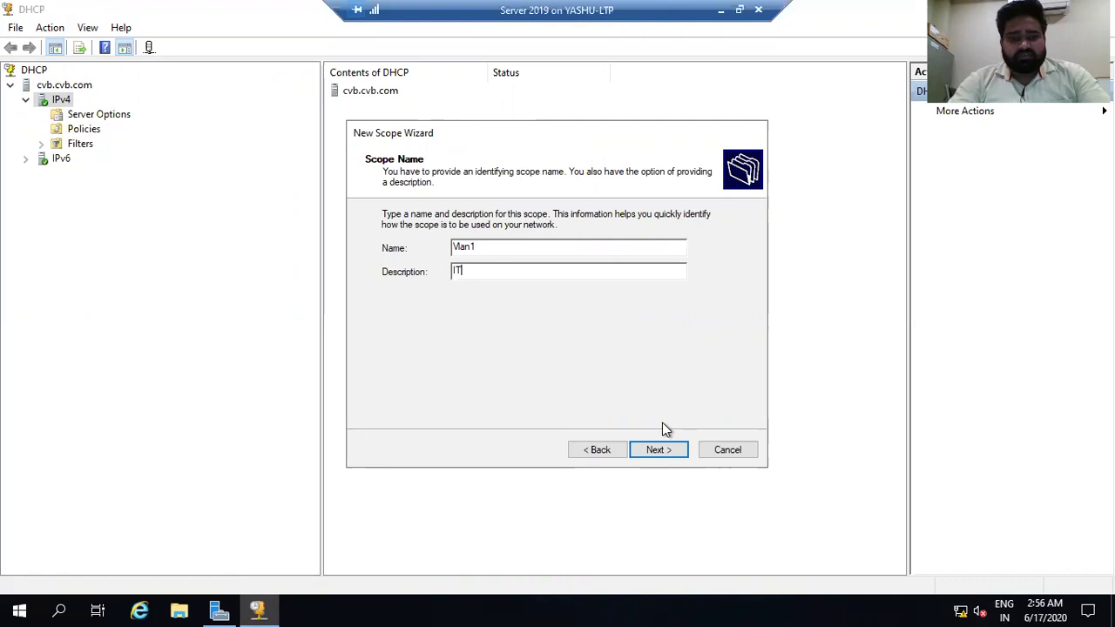
pyautogui.click(653, 449)
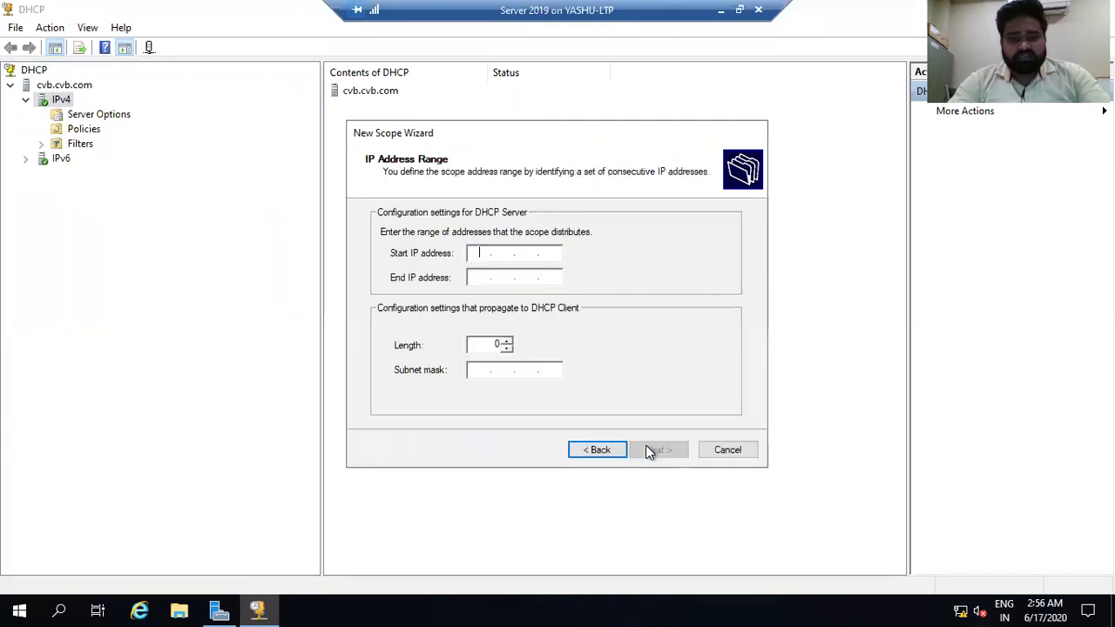
# Set the scope's address range from 192.168.1.10 to 192.168.1.220
pyautogui.write('192.168.')
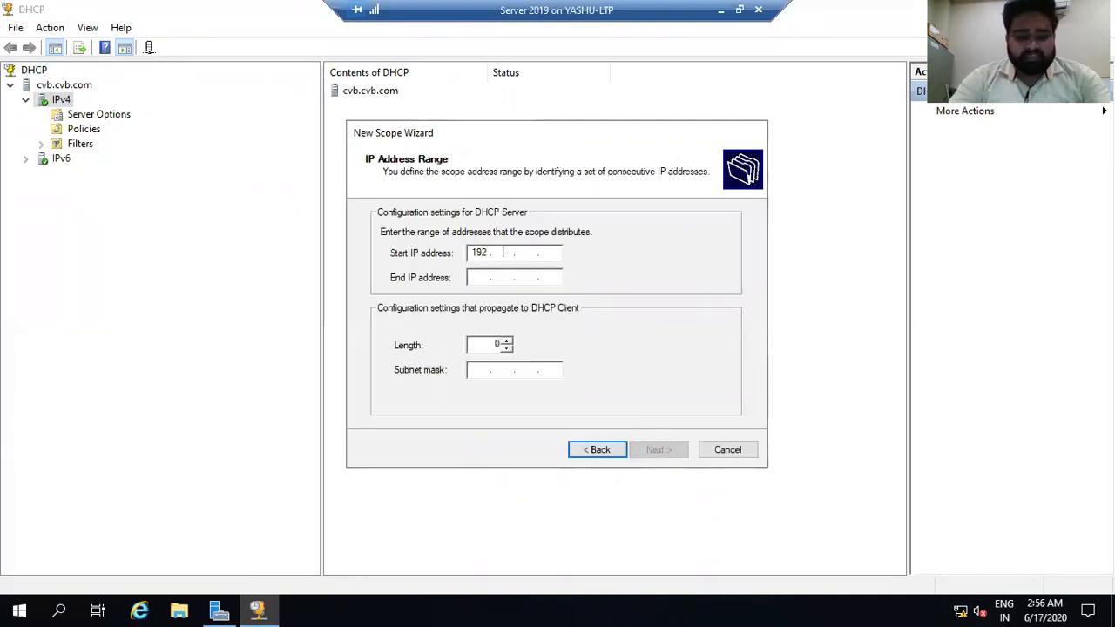
pyautogui.write('1.10')
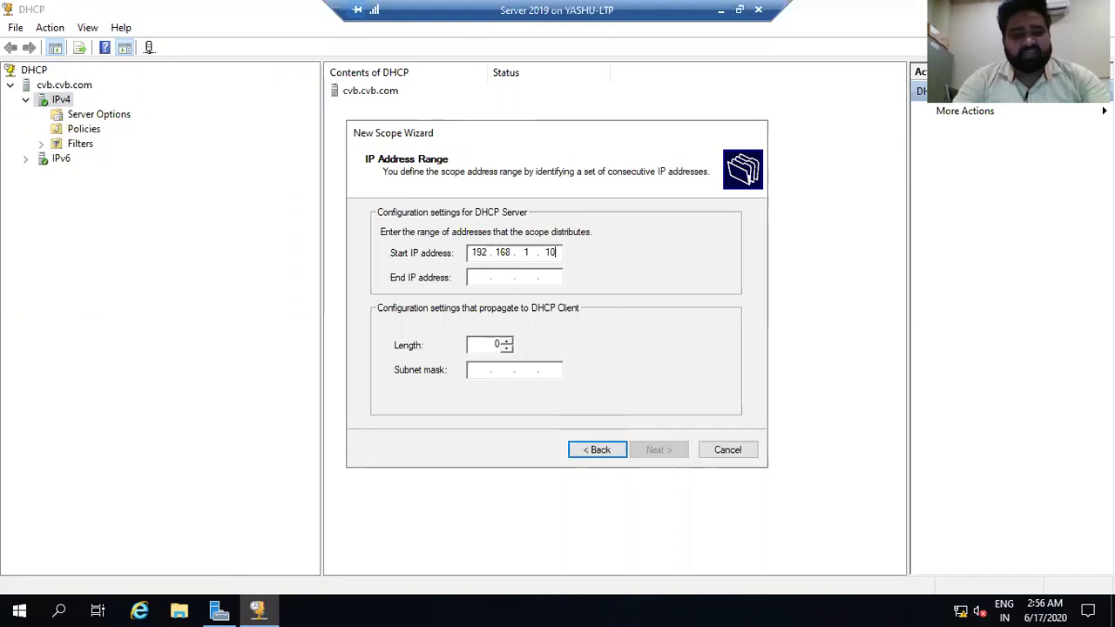
pyautogui.press('Tab')
pyautogui.write('192.168.')
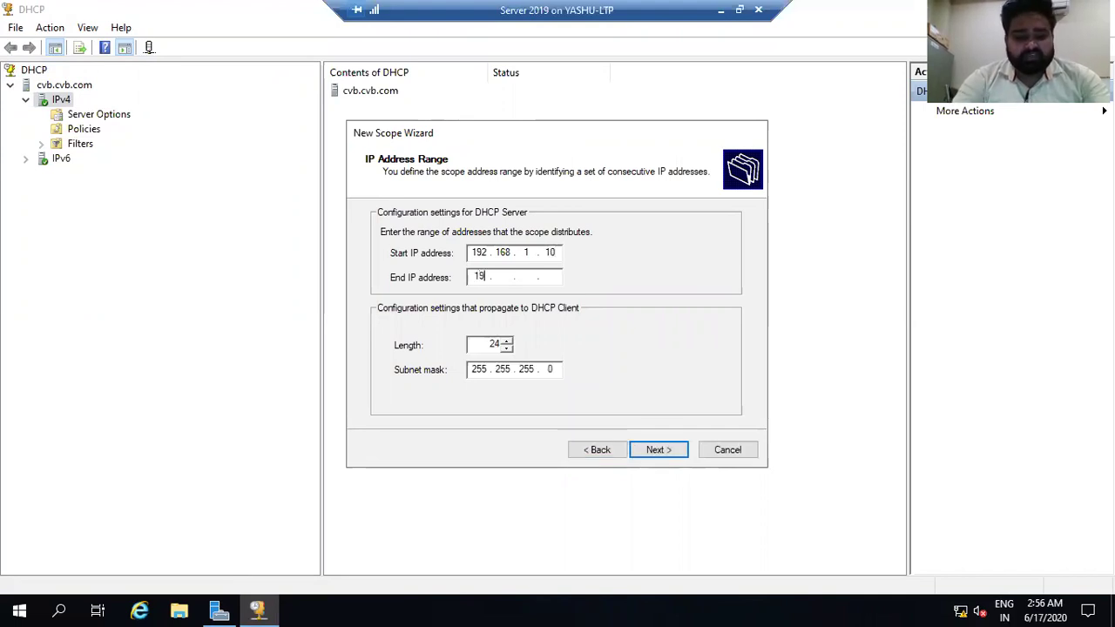
pyautogui.write('1.220')
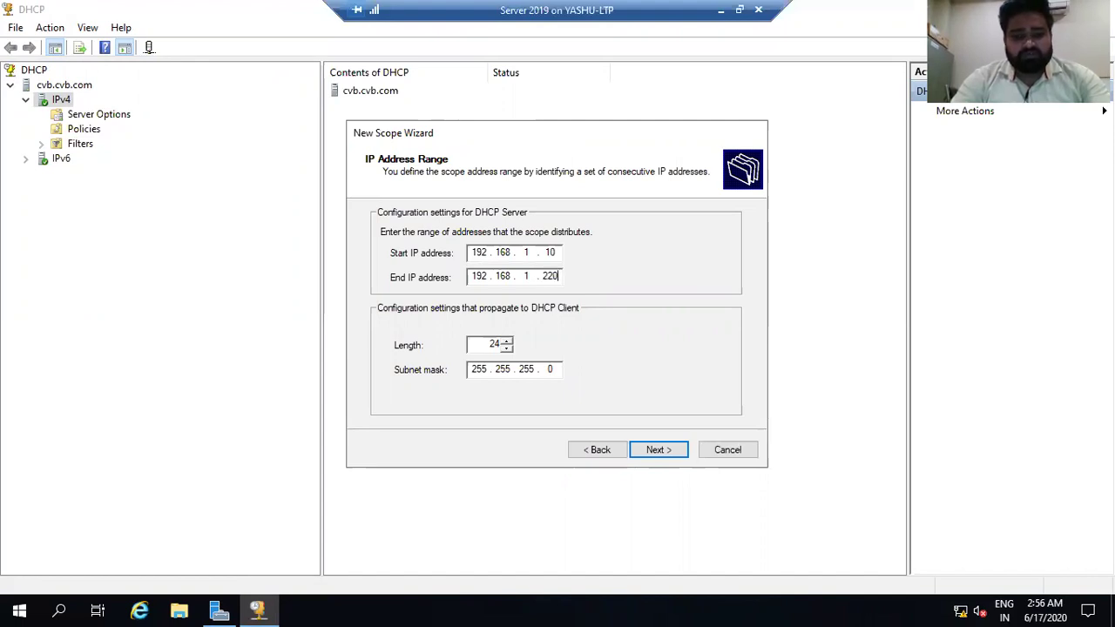
pyautogui.click(649, 451)
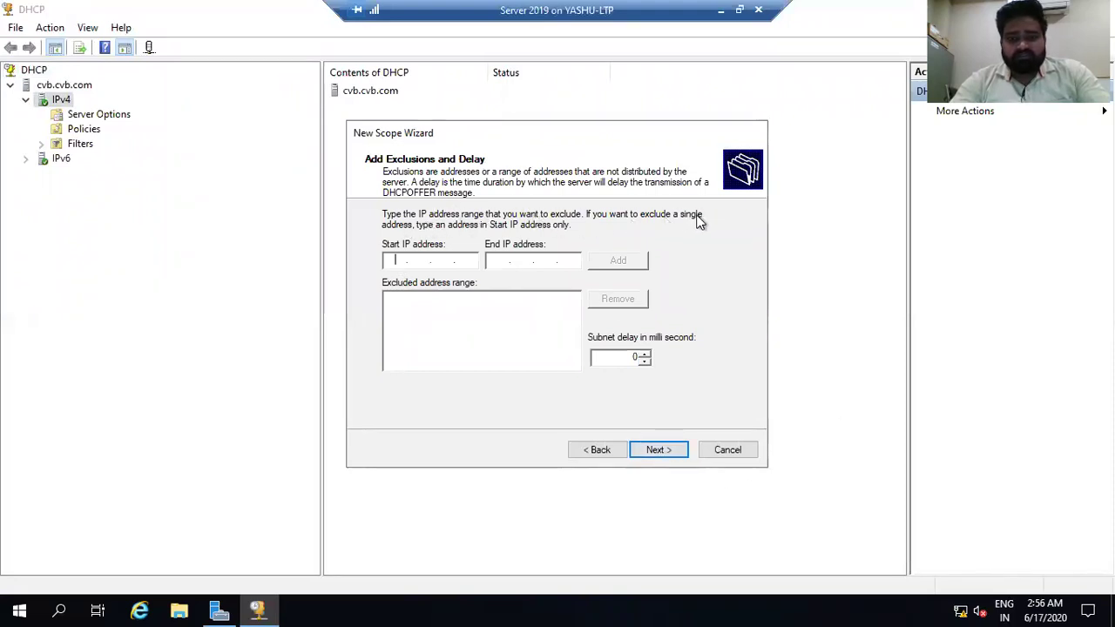
# Leave the exclusions empty and the lease duration at its default, and choose to configure the scope's DHCP options now
pyautogui.click(657, 450)
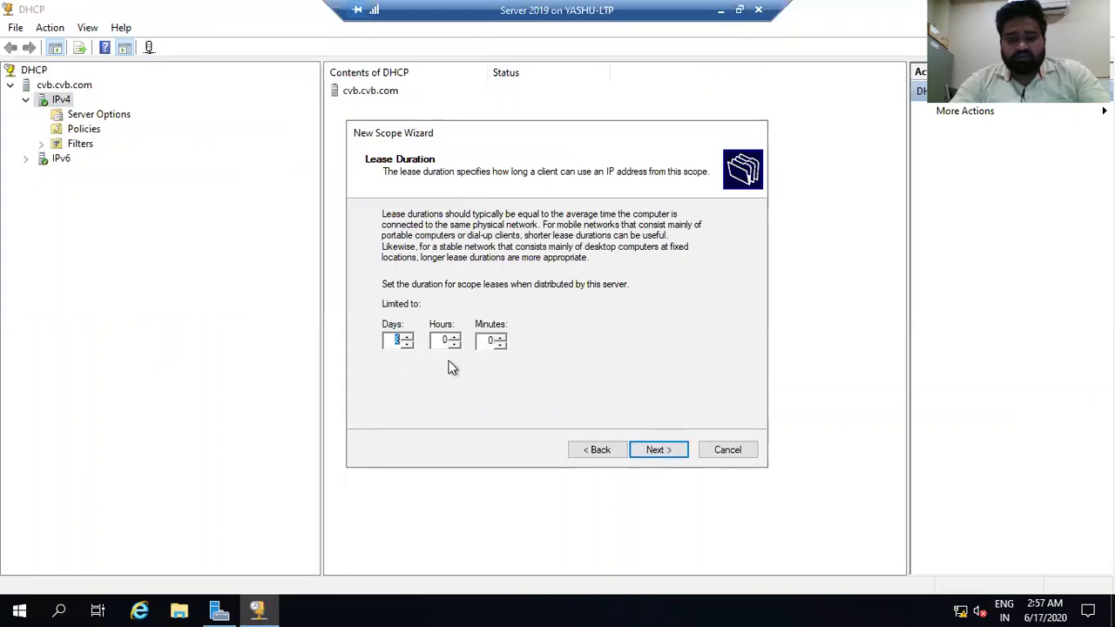
pyautogui.click(654, 450)
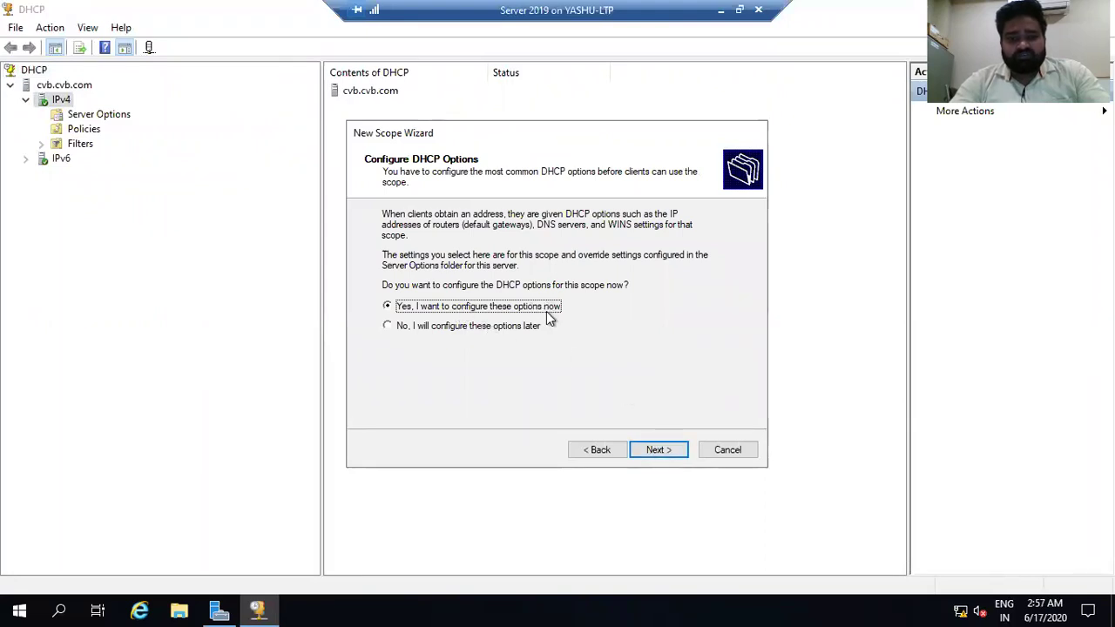
pyautogui.click(655, 449)
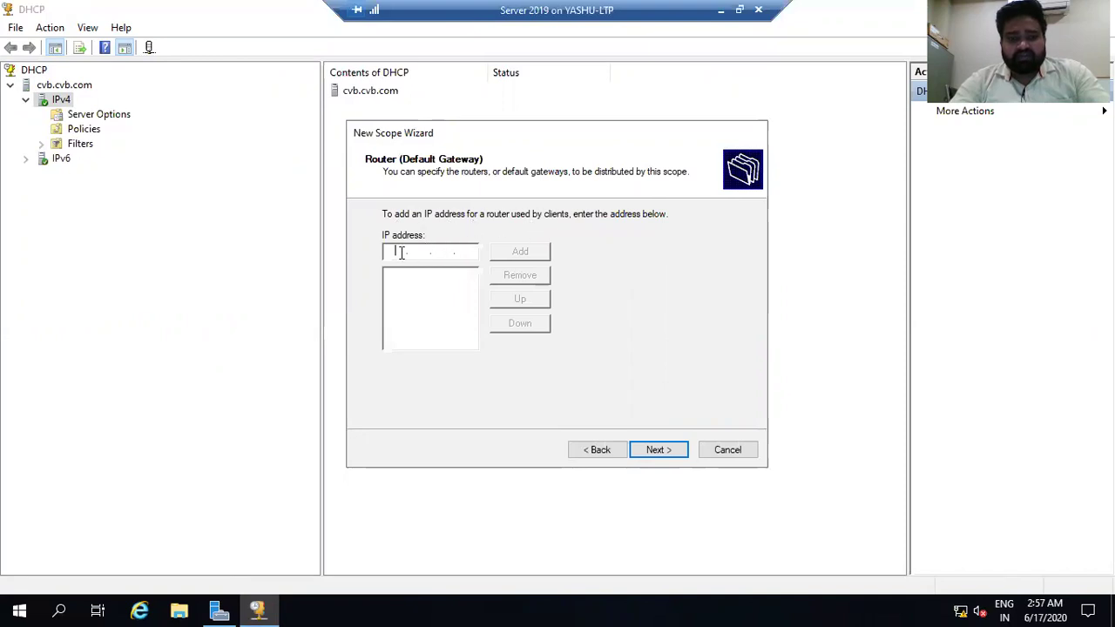
# Add 192.168.1.1 as the scope's router (default gateway) and continue to the DNS settings
pyautogui.write('192.168.')
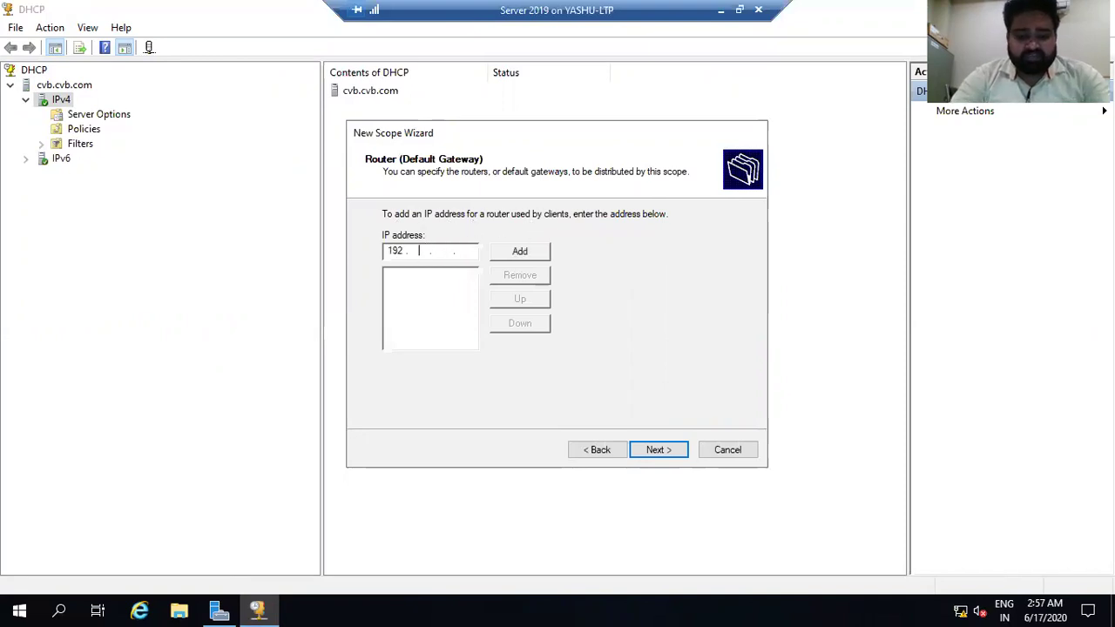
pyautogui.write('1.1')
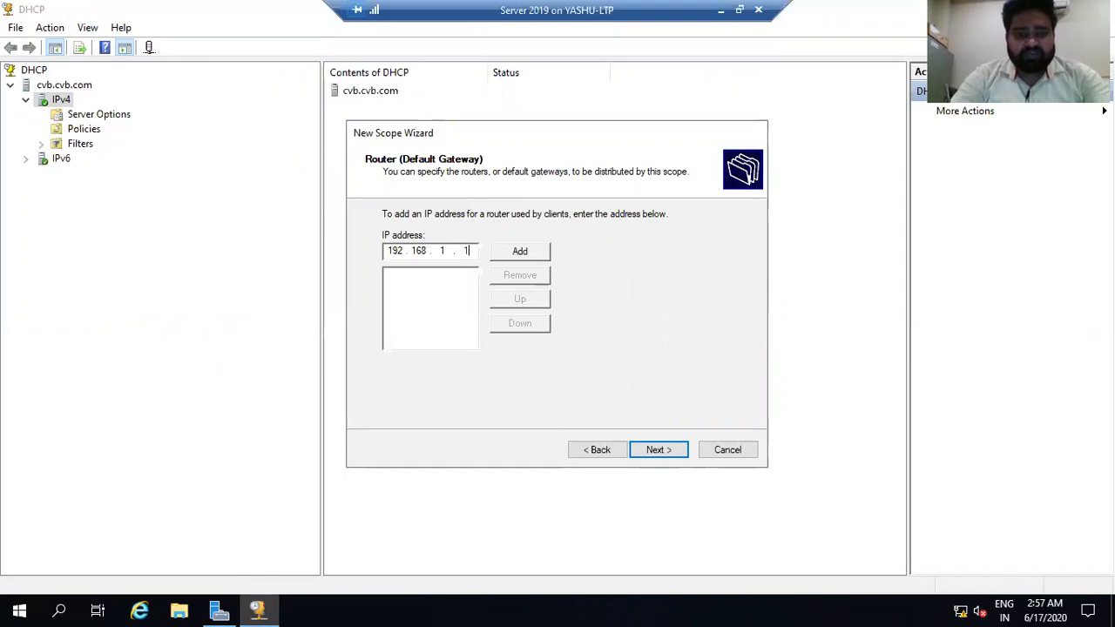
pyautogui.click(518, 253)
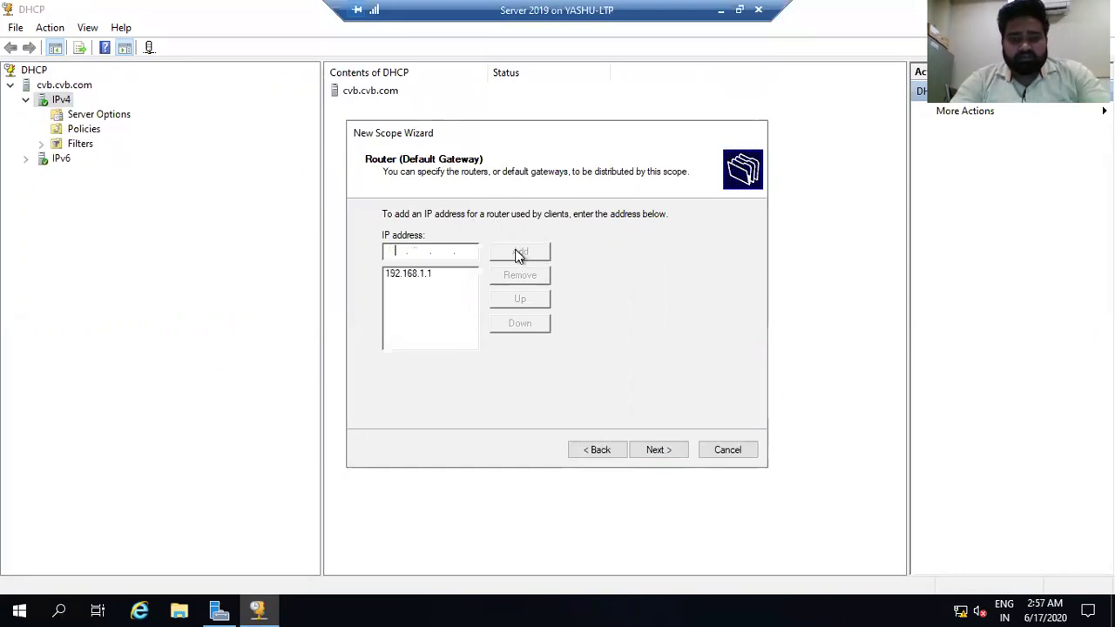
pyautogui.click(660, 450)
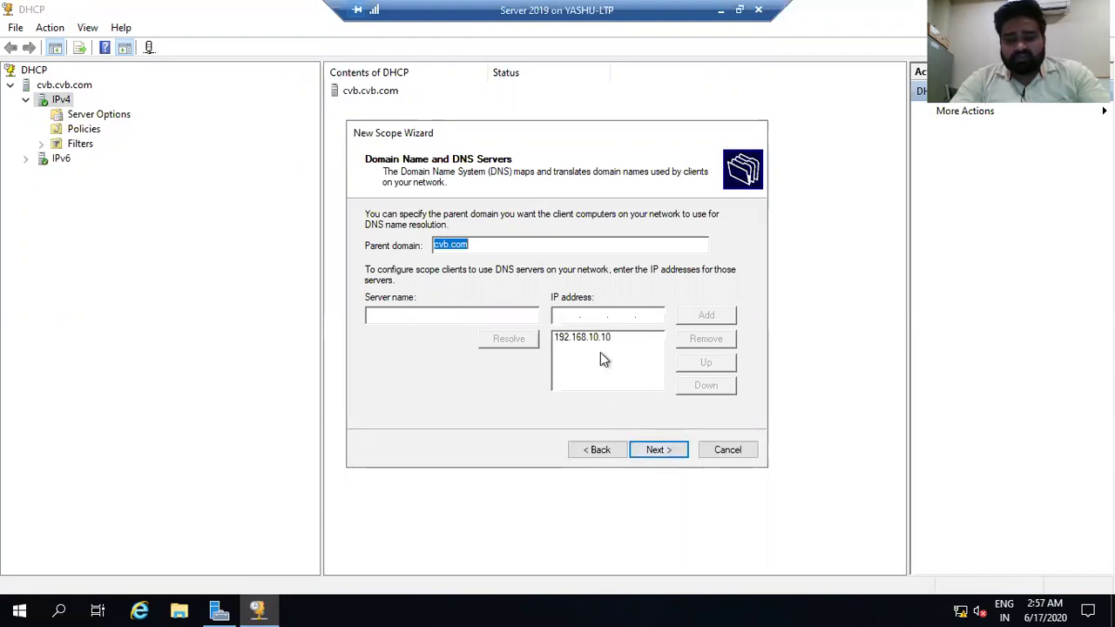
# Keep the default domain and DNS settings, leave WINS empty, activate the Vlan1 scope now and finish creating it
pyautogui.click(660, 455)
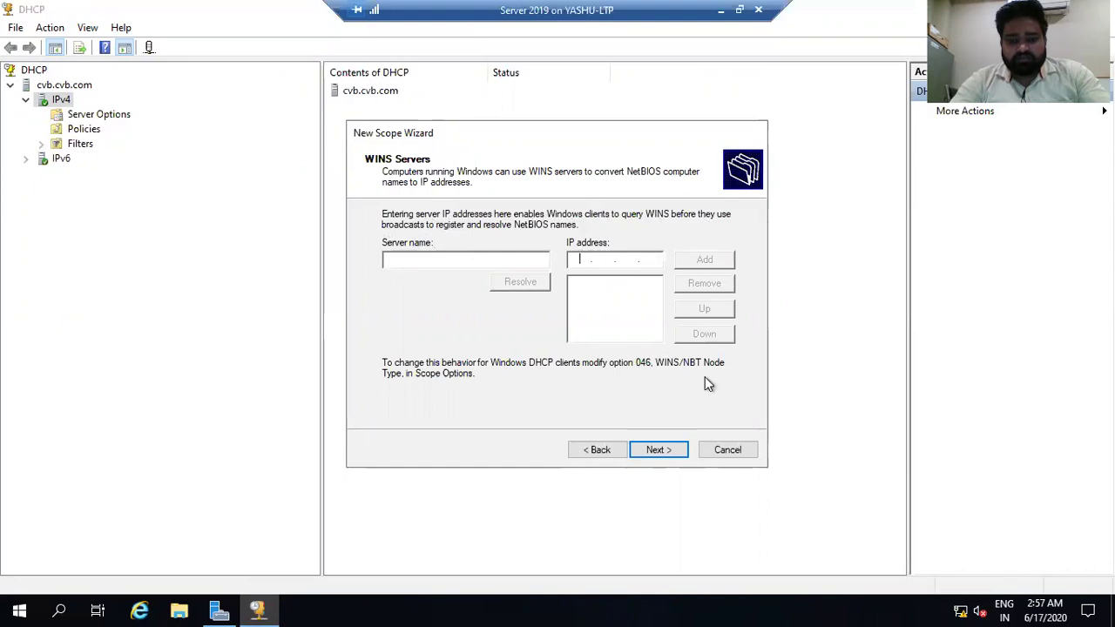
pyautogui.click(661, 451)
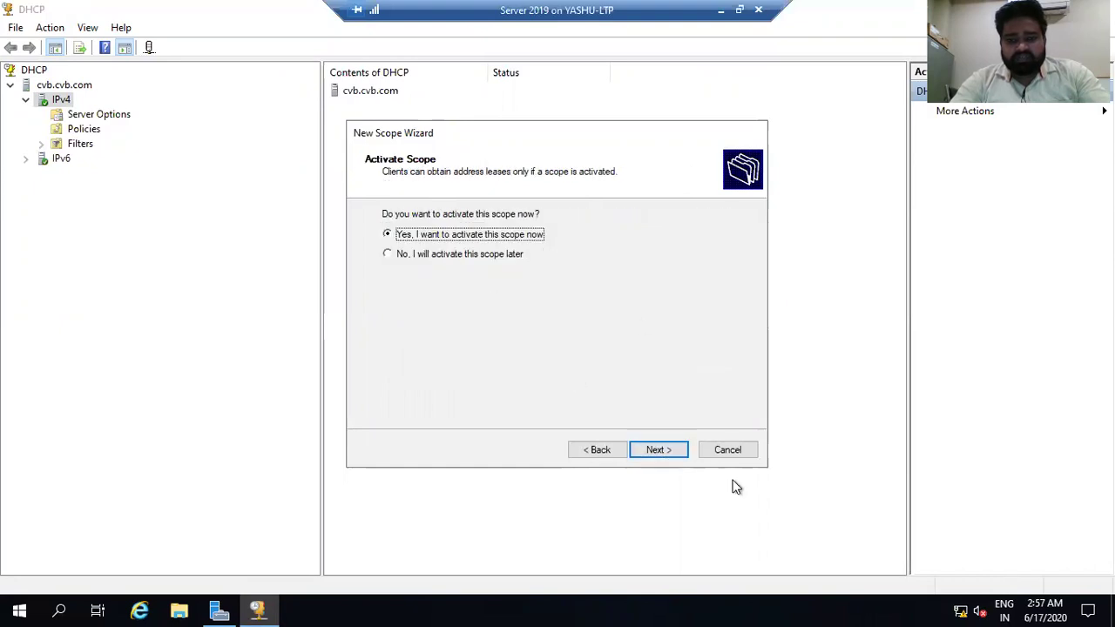
pyautogui.click(655, 451)
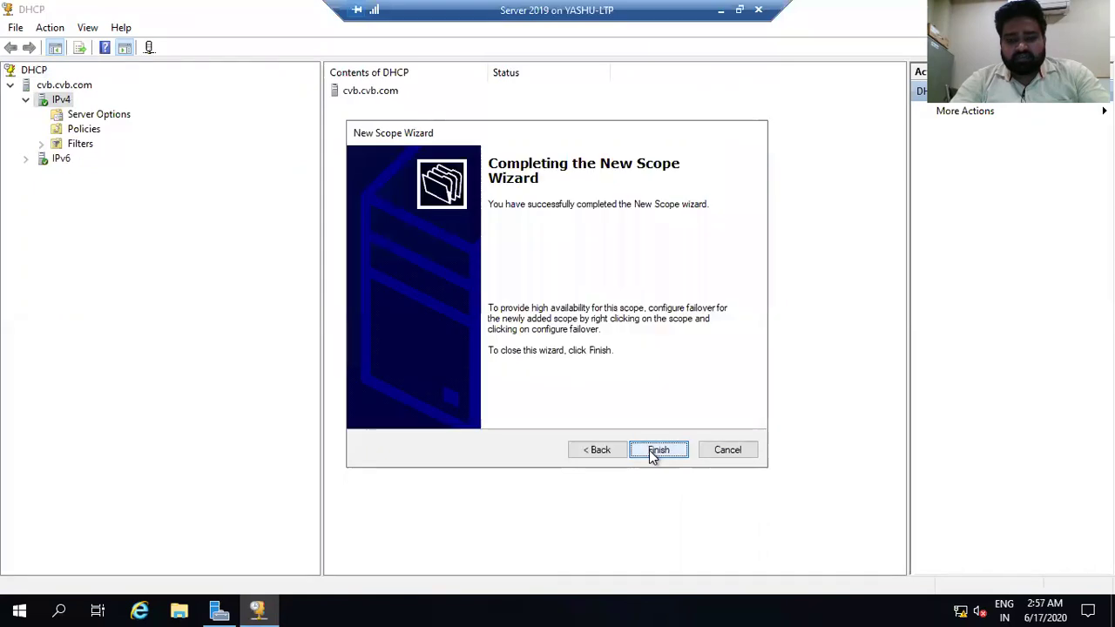
pyautogui.click(655, 451)
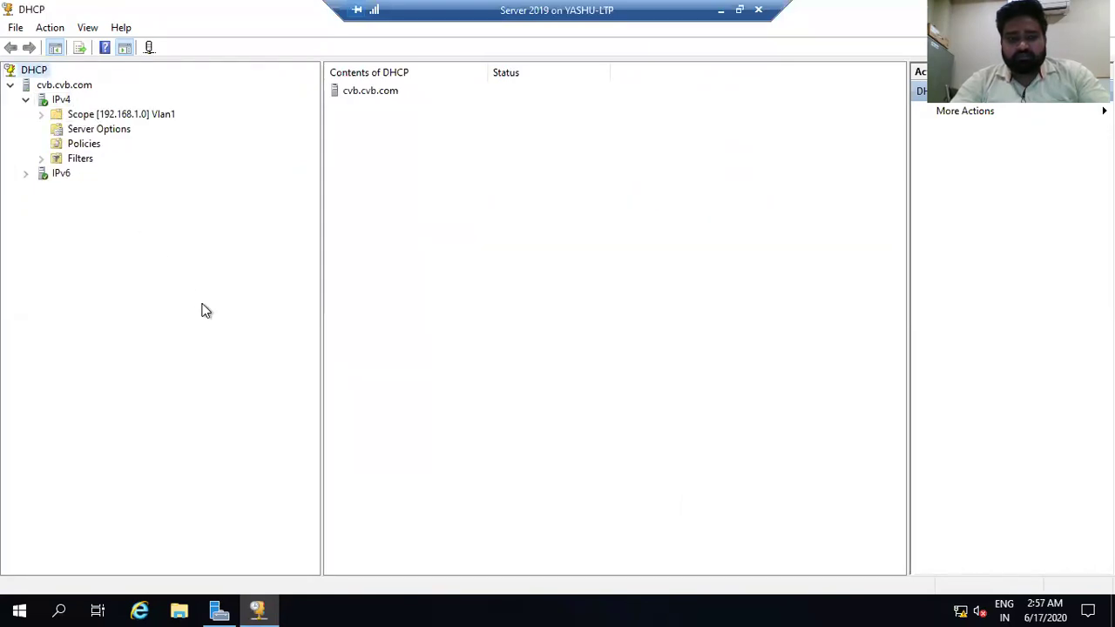
# Examine the Vlan1 scope's address pool, address leases, reservations and scope options
pyautogui.click(41, 114)
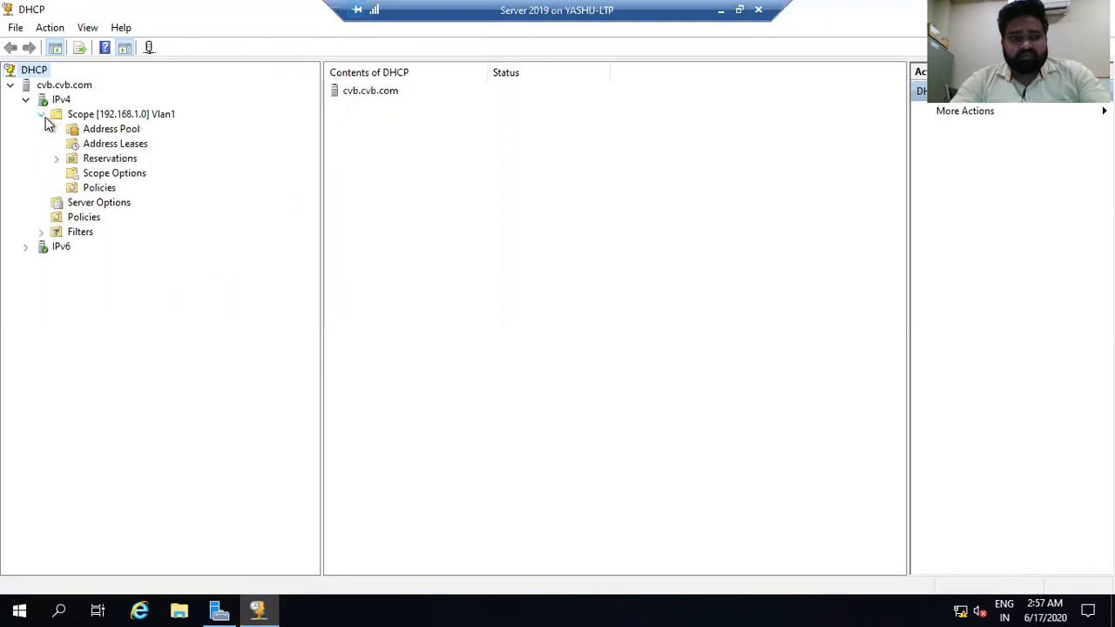
pyautogui.click(116, 144)
pyautogui.click(116, 129)
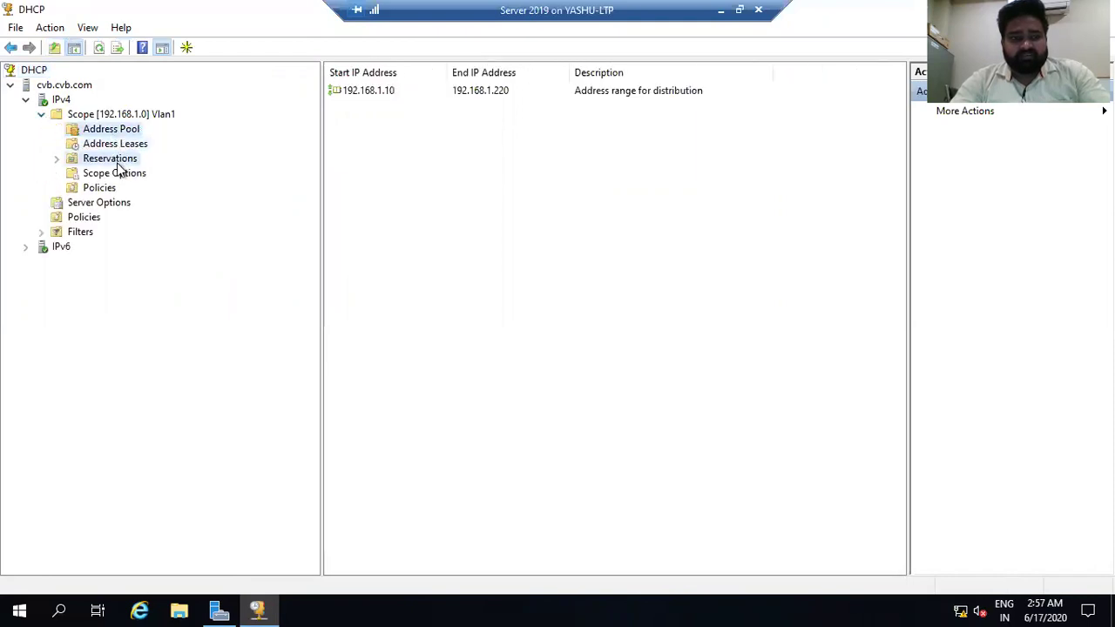
pyautogui.click(117, 161)
pyautogui.click(110, 146)
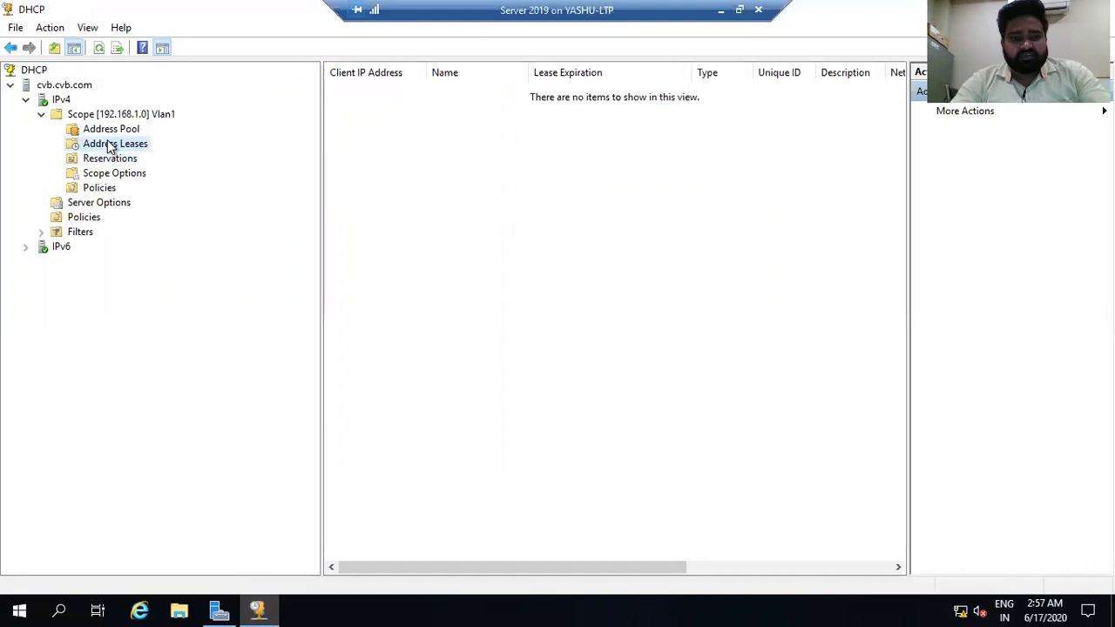
pyautogui.click(113, 130)
pyautogui.click(114, 159)
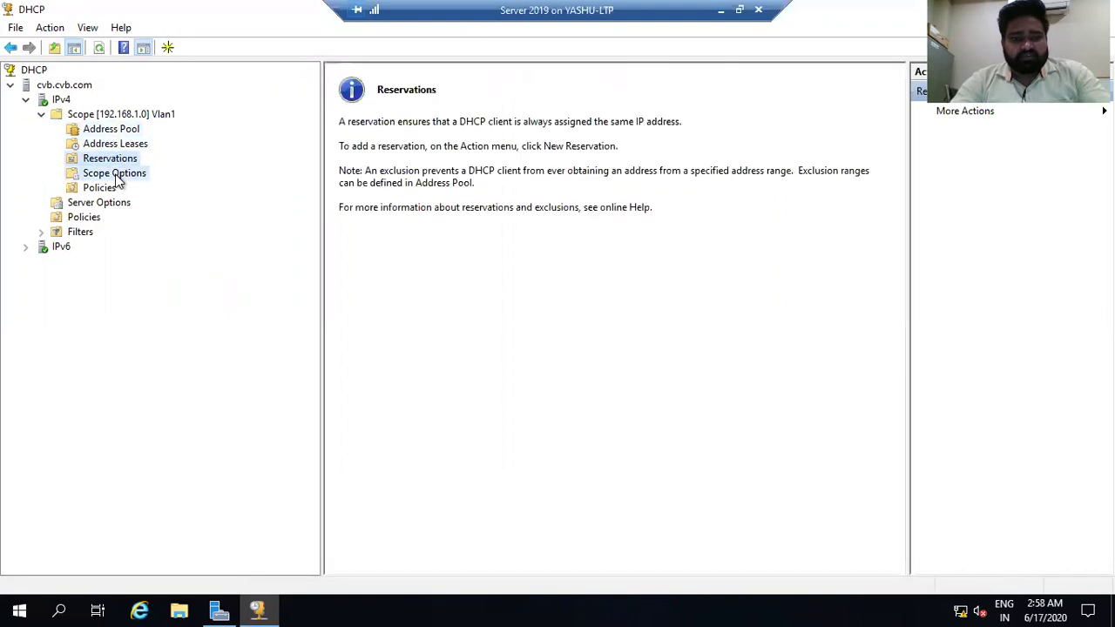
pyautogui.click(117, 177)
pyautogui.rightClick(117, 177)
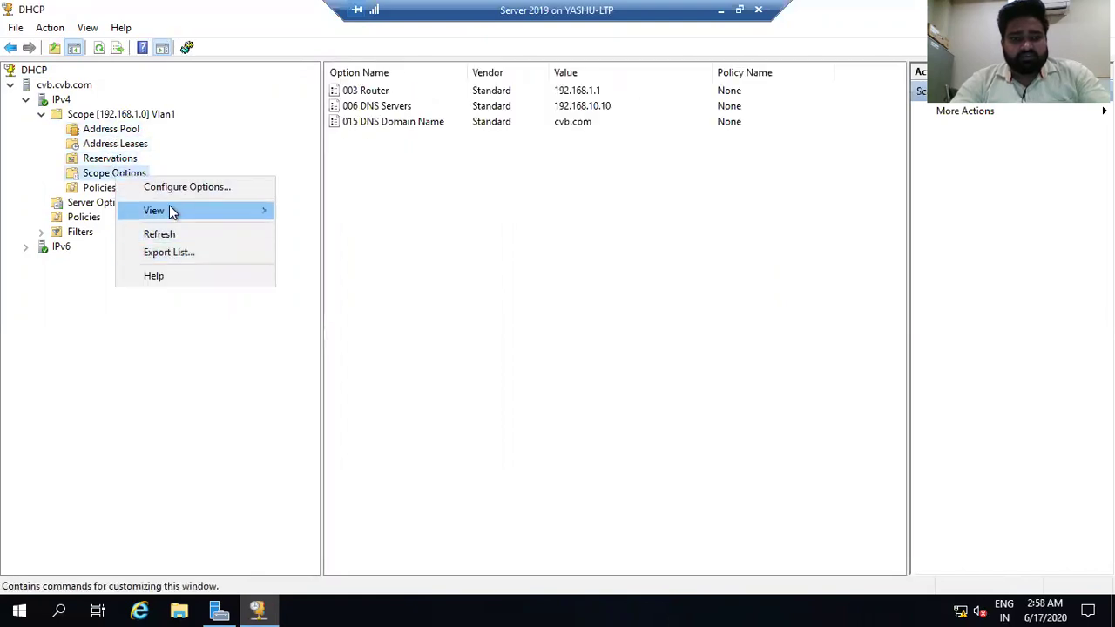
pyautogui.click(370, 107)
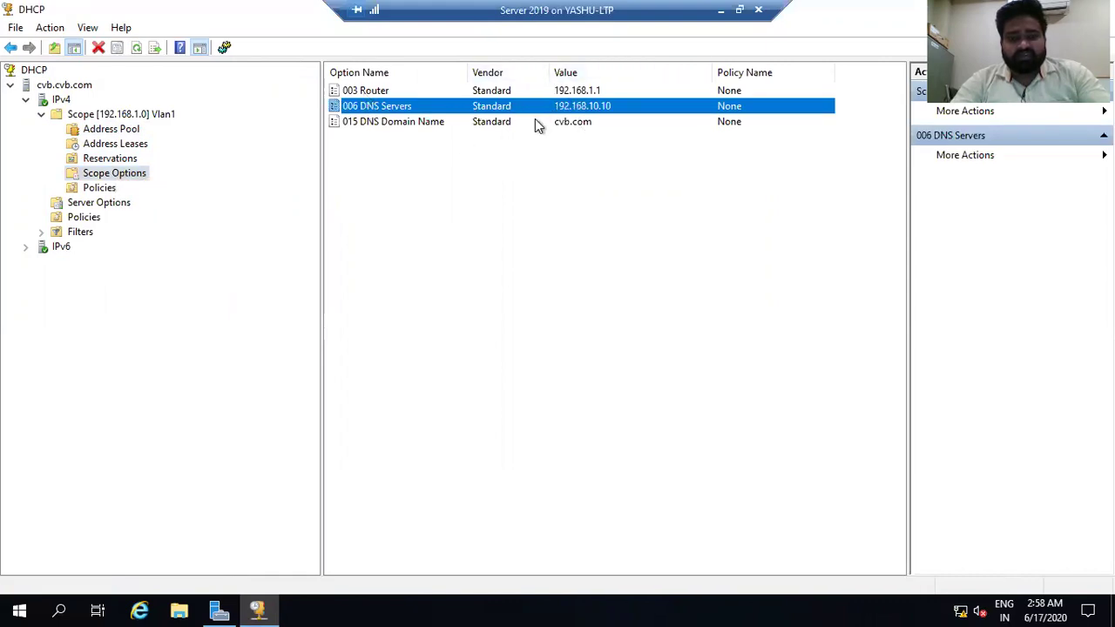
pyautogui.rightClick(89, 116)
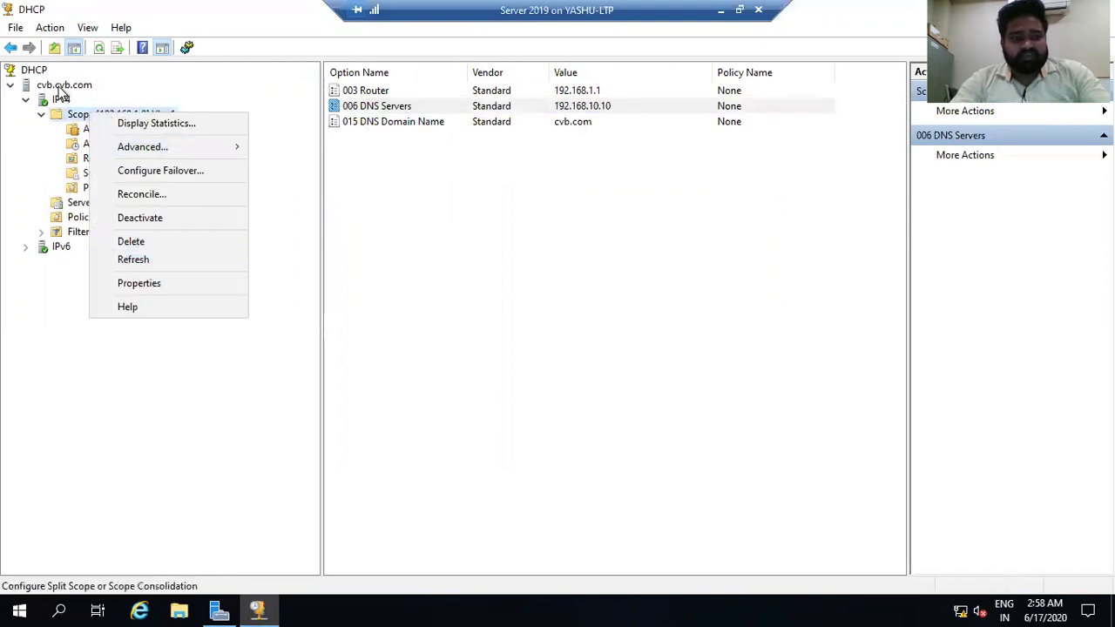
# Start a new IPv4 scope named Vlan10 with the description IT Staff
pyautogui.click(60, 100)
pyautogui.rightClick(59, 100)
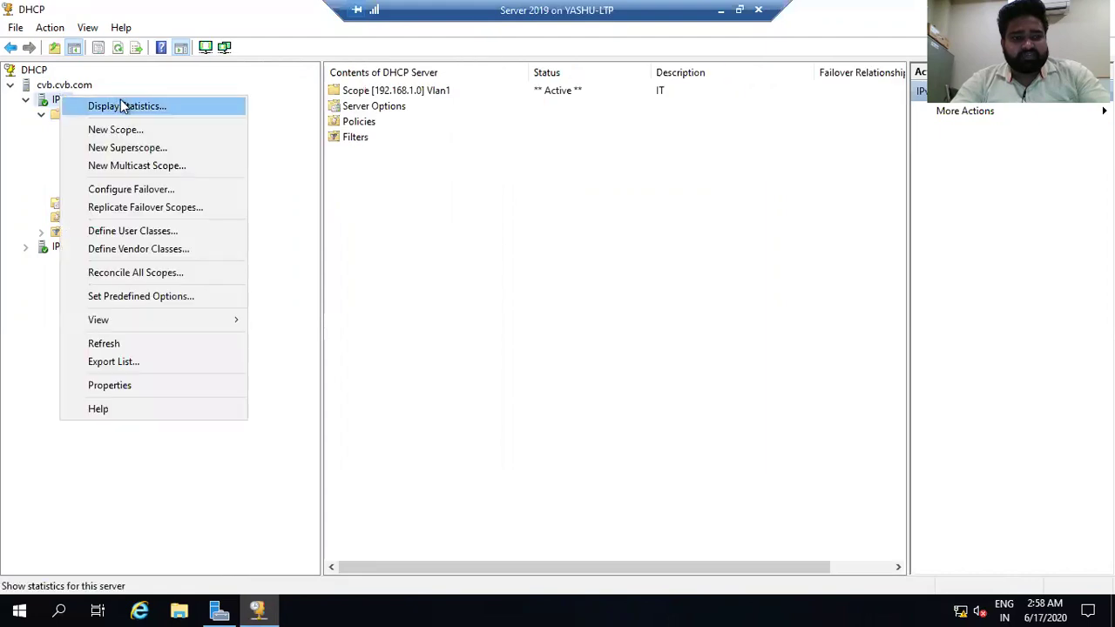
pyautogui.click(131, 127)
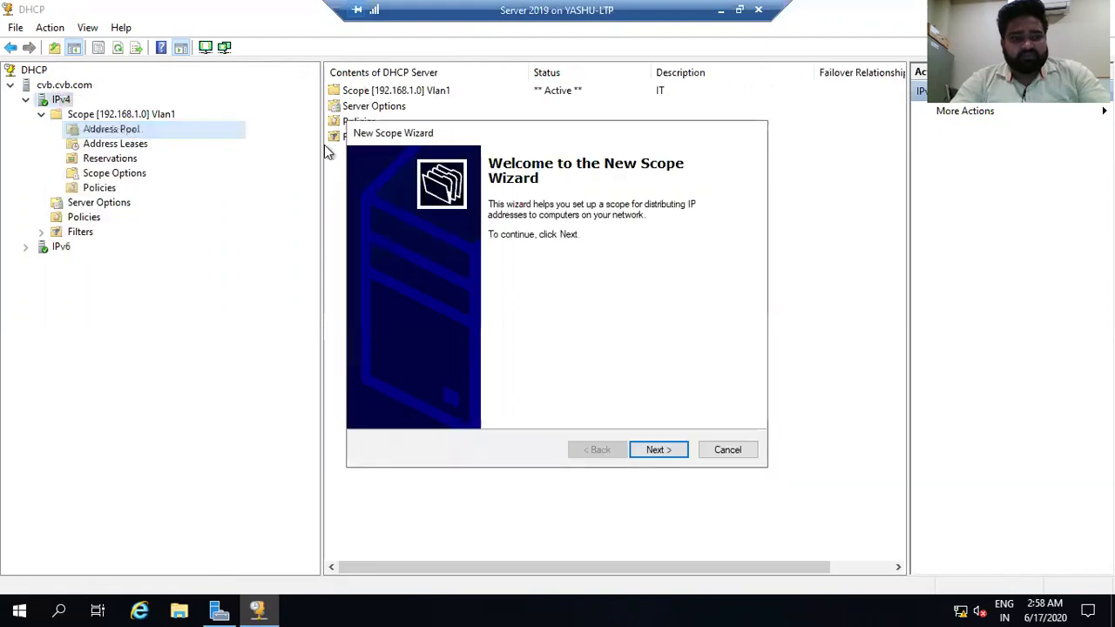
pyautogui.click(664, 448)
pyautogui.write('Vlan10')
pyautogui.press('Tab')
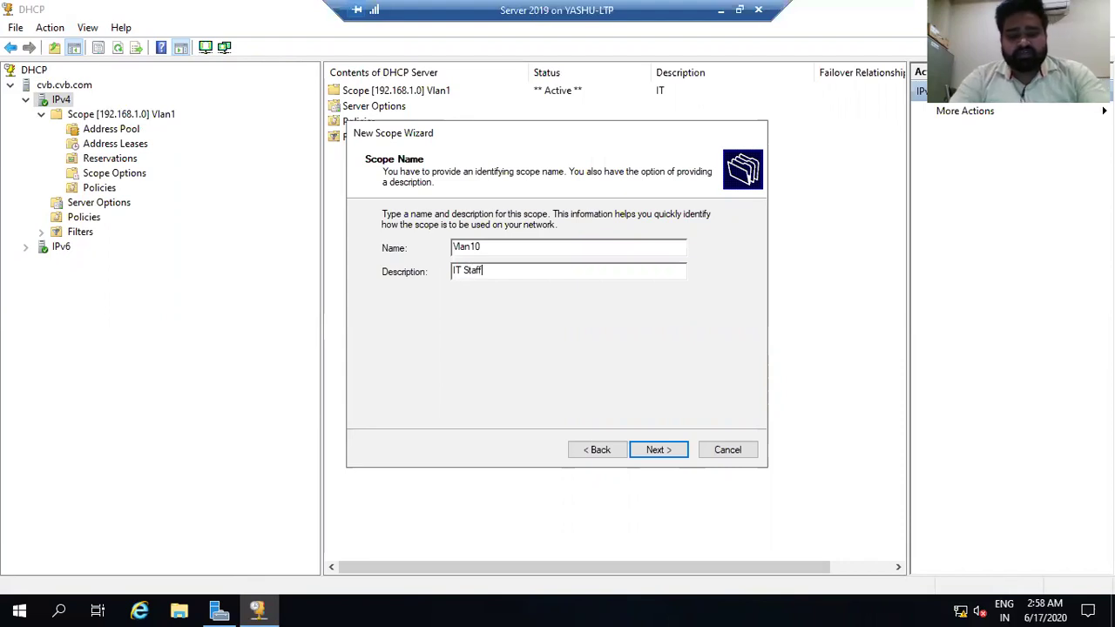
pyautogui.press('Return')
# Set the Vlan10 scope's address range from 192.168.10.11 to 192.168.10.20
pyautogui.write('192.')
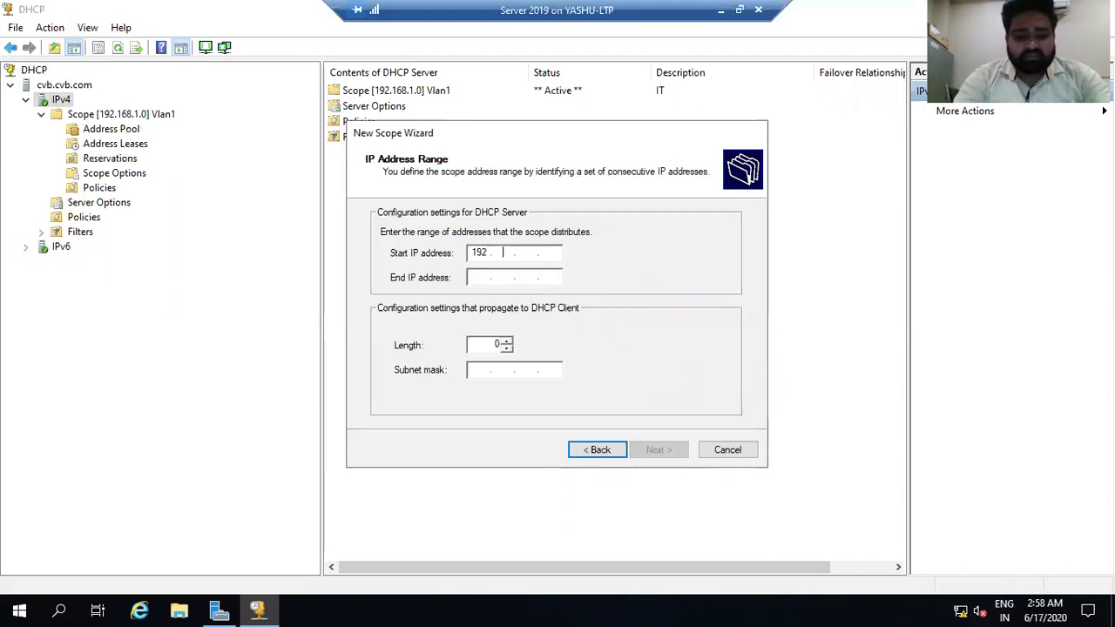
pyautogui.write('168.')
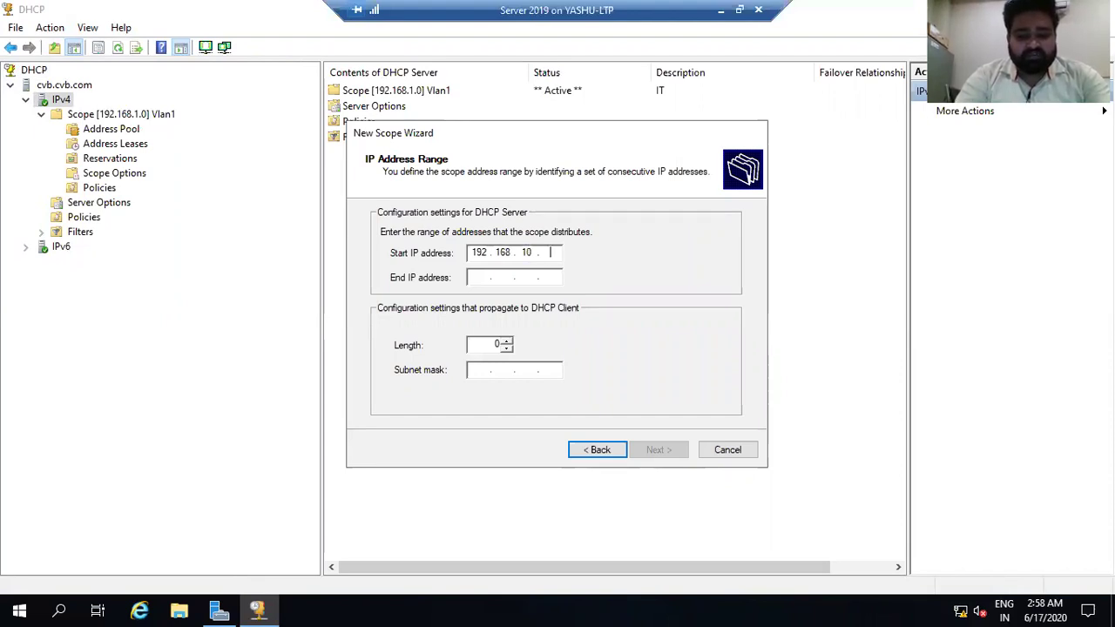
pyautogui.write('10.11')
pyautogui.click(479, 277)
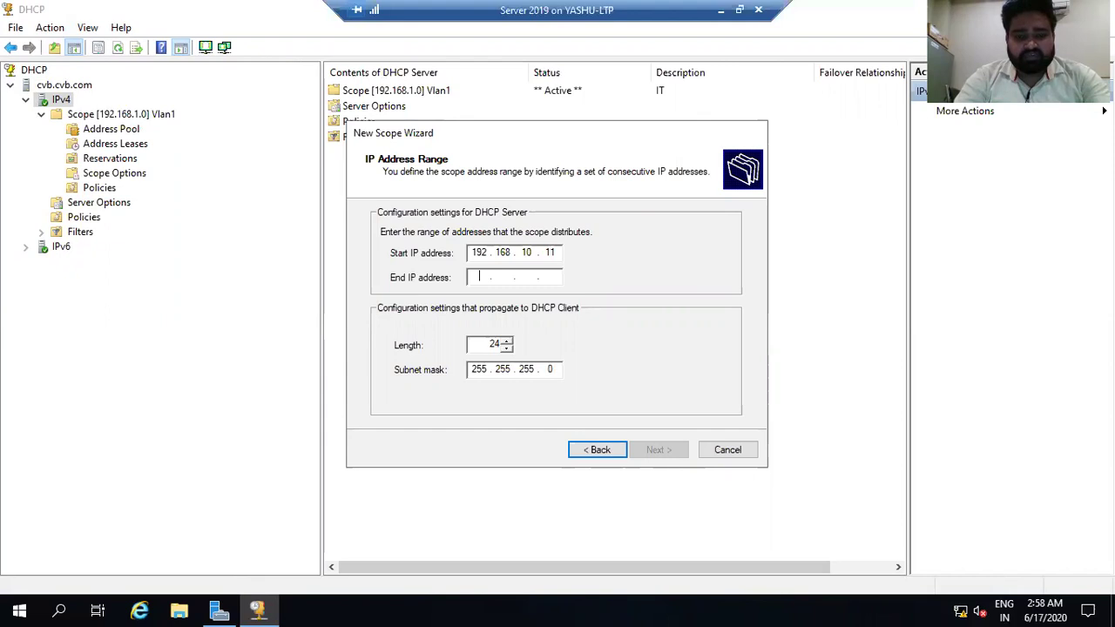
pyautogui.write('192.168.')
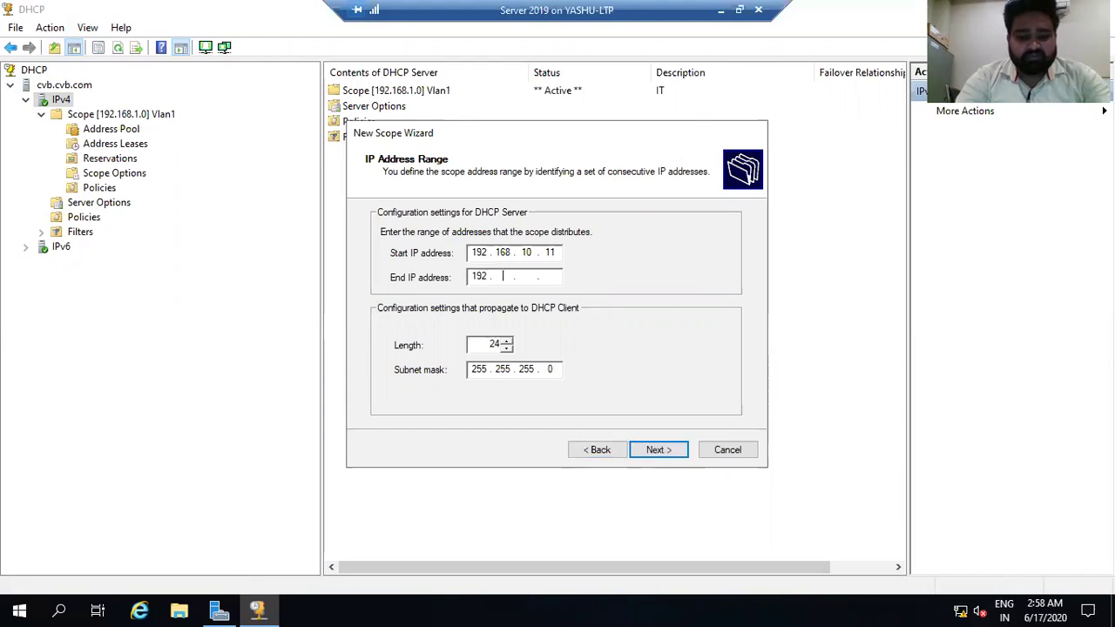
pyautogui.write('10.20')
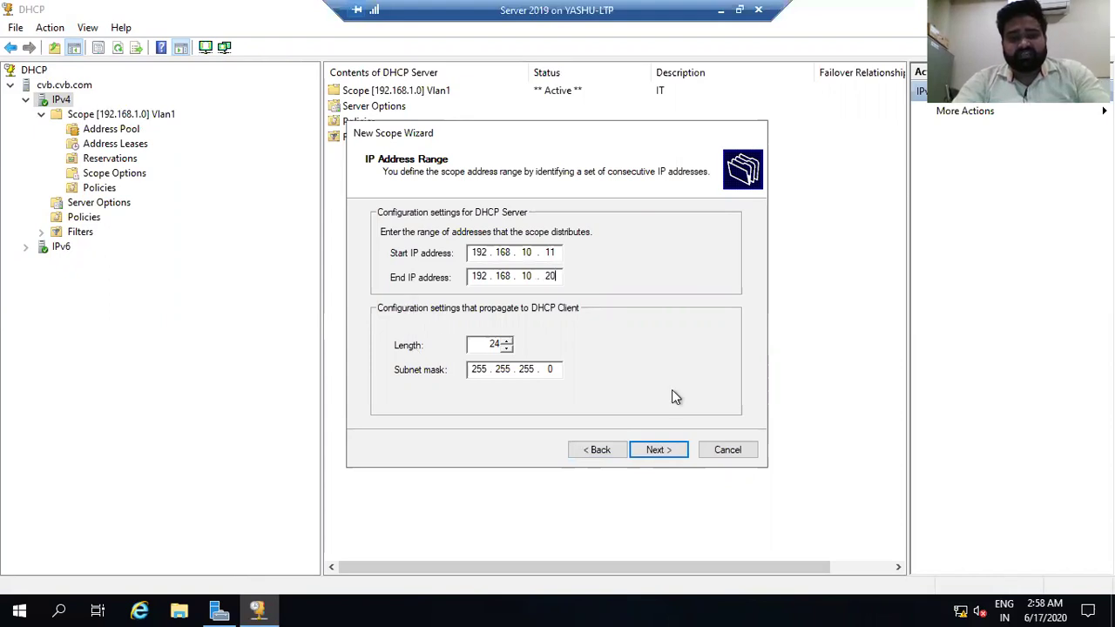
pyautogui.click(651, 457)
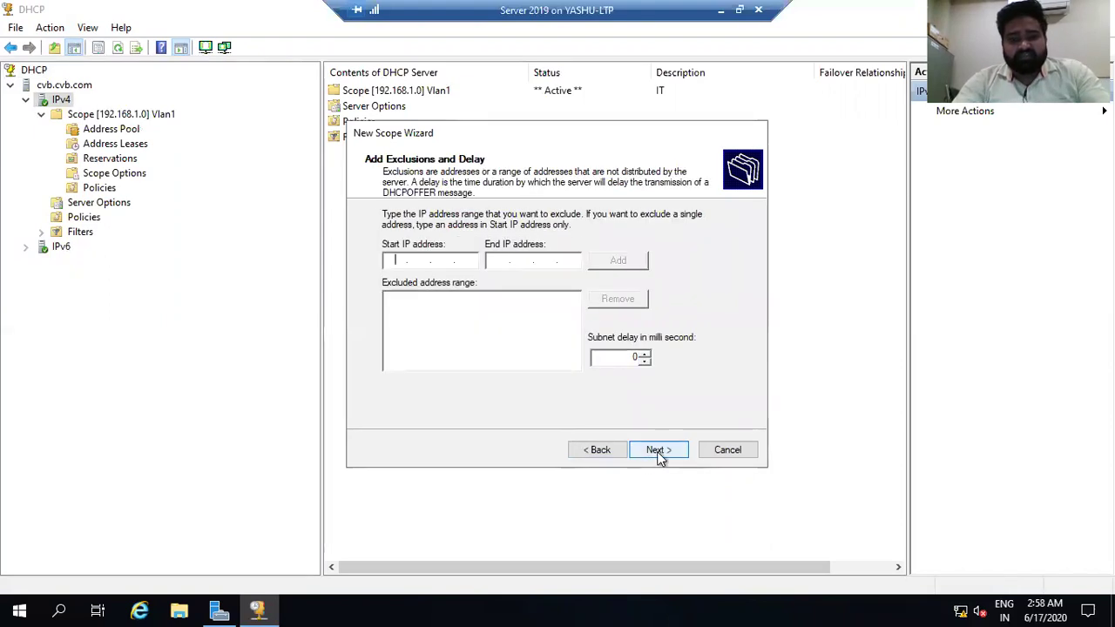
# Leave Vlan10's exclusions empty and its lease duration at the default, and choose to configure its DHCP options now
pyautogui.click(656, 451)
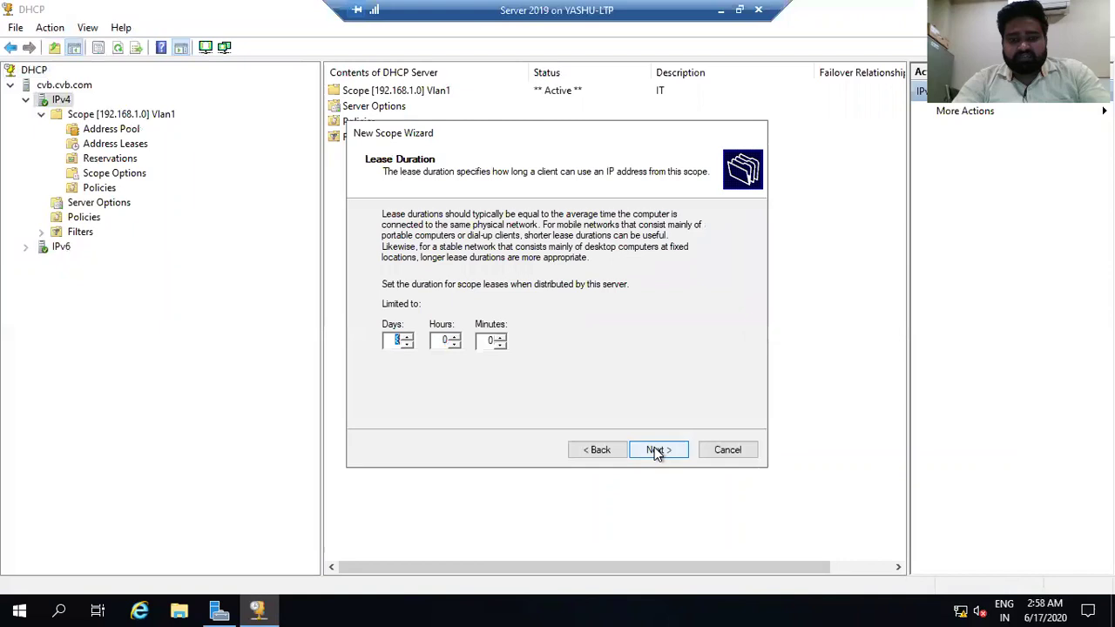
pyautogui.click(660, 451)
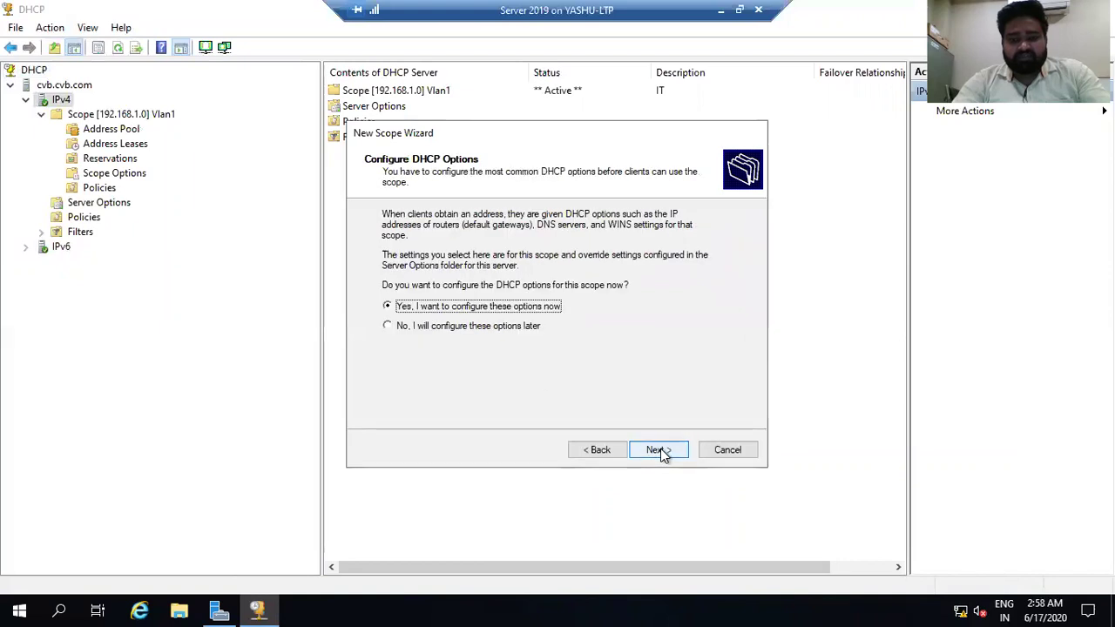
pyautogui.click(662, 451)
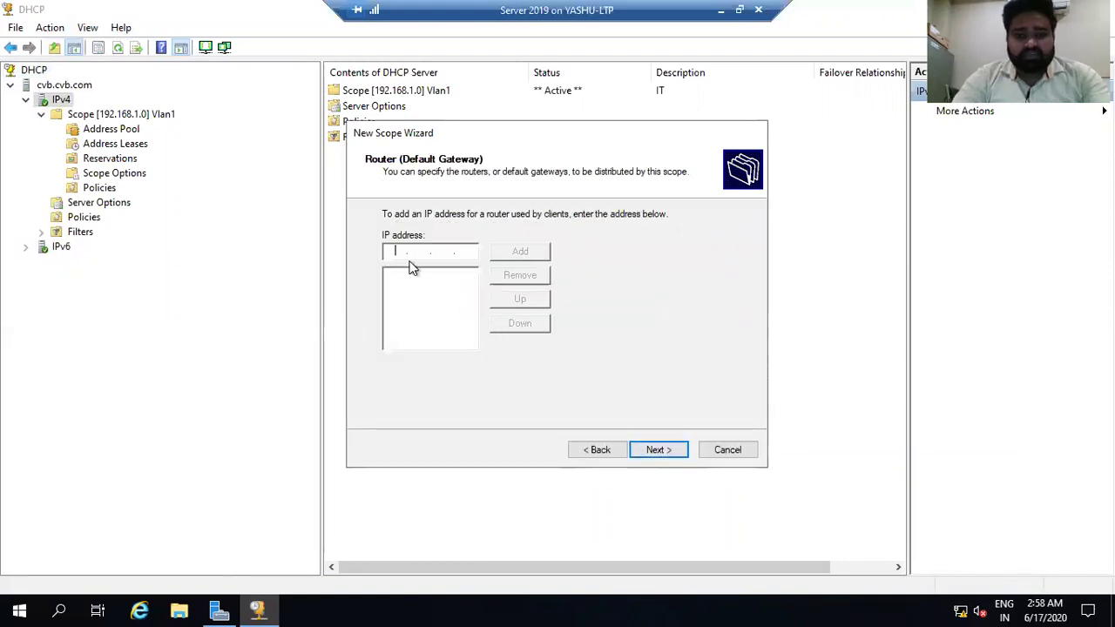
# Add 192.168.10.1 as the Vlan10 scope's router (default gateway) and continue to the DNS settings
pyautogui.write('192.168.1')
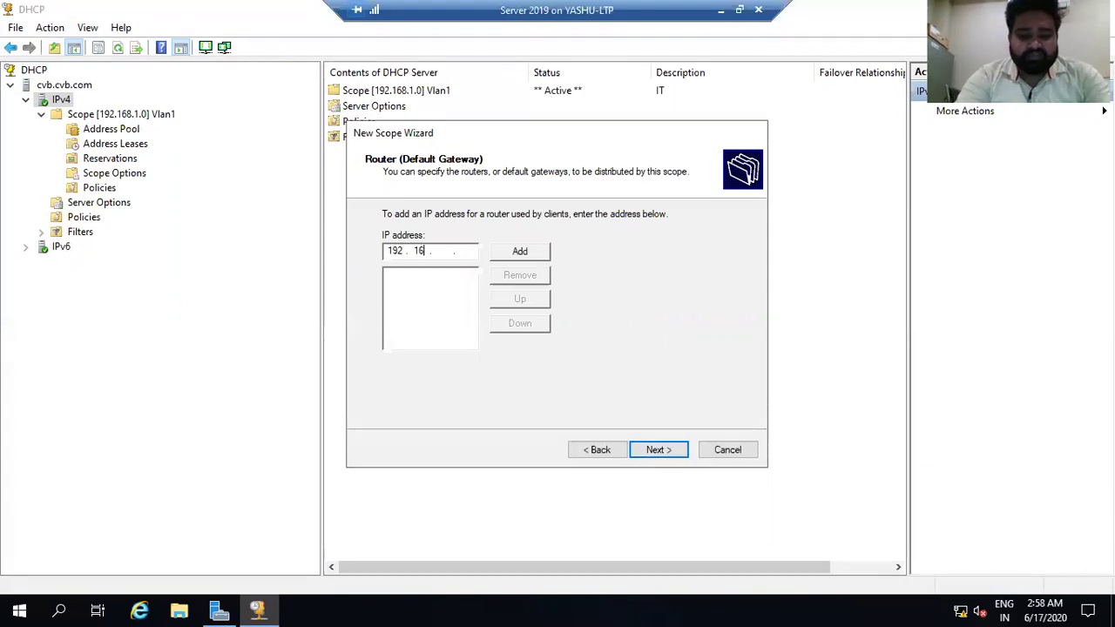
pyautogui.write('0.1')
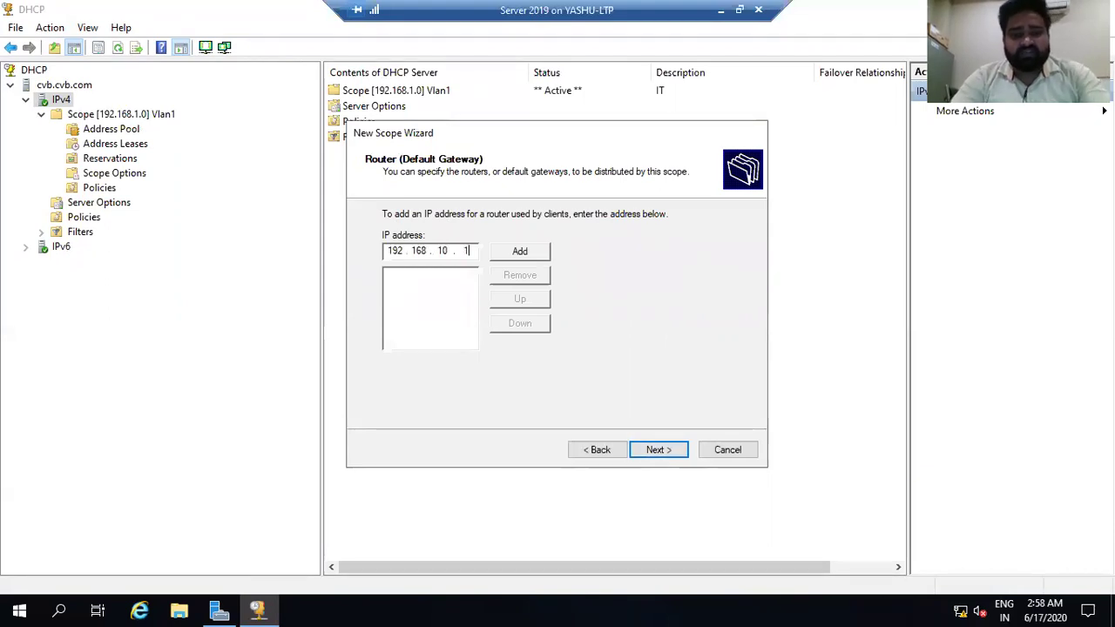
pyautogui.click(514, 251)
pyautogui.click(662, 450)
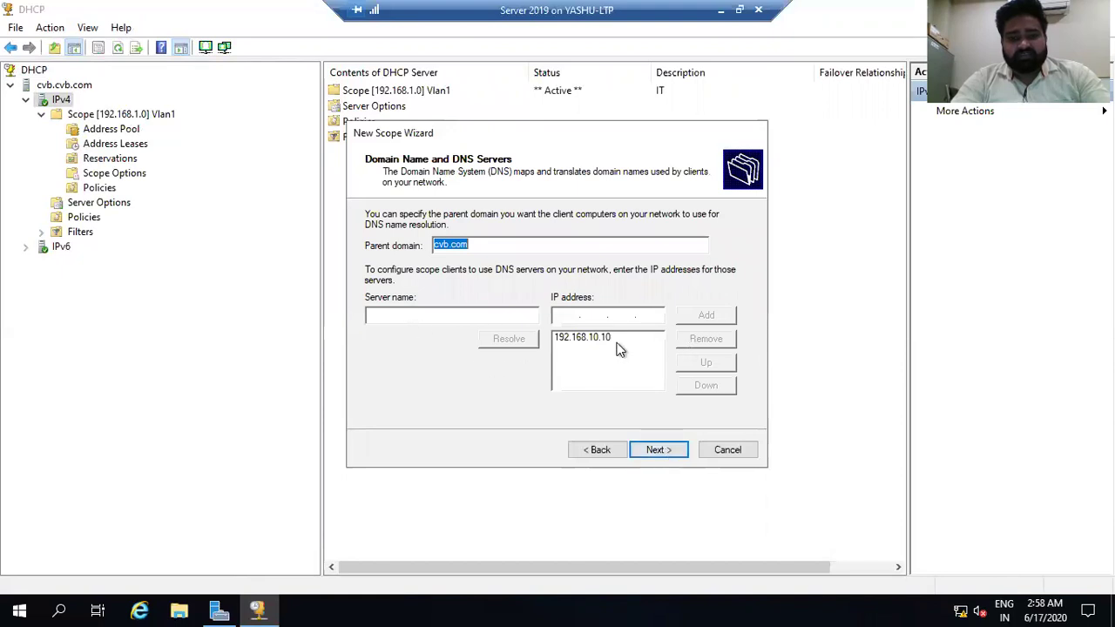
# Keep the default DNS settings and no WINS server, activate and finish the Vlan10 scope, and collapse Vlan1 in the tree
pyautogui.click(595, 340)
pyautogui.click(660, 452)
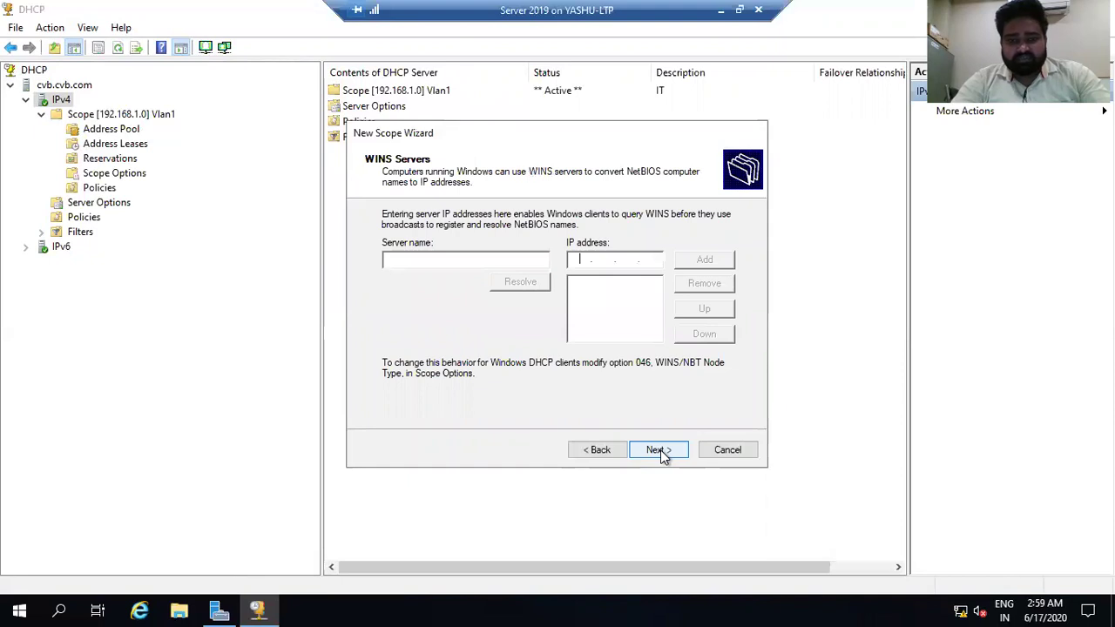
pyautogui.click(661, 450)
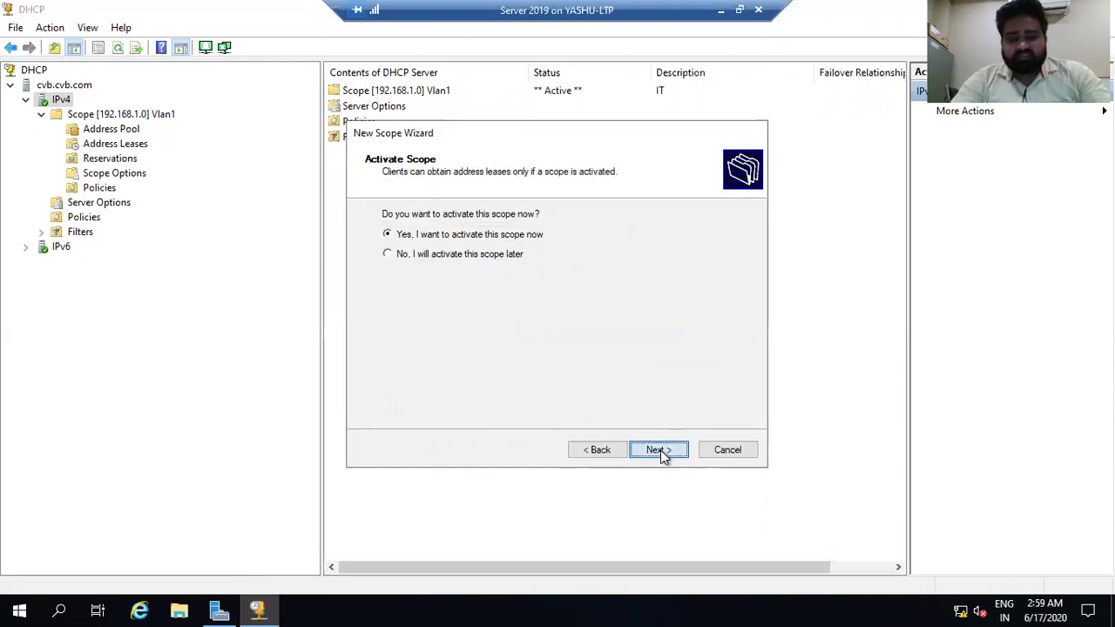
pyautogui.click(660, 451)
pyautogui.click(660, 449)
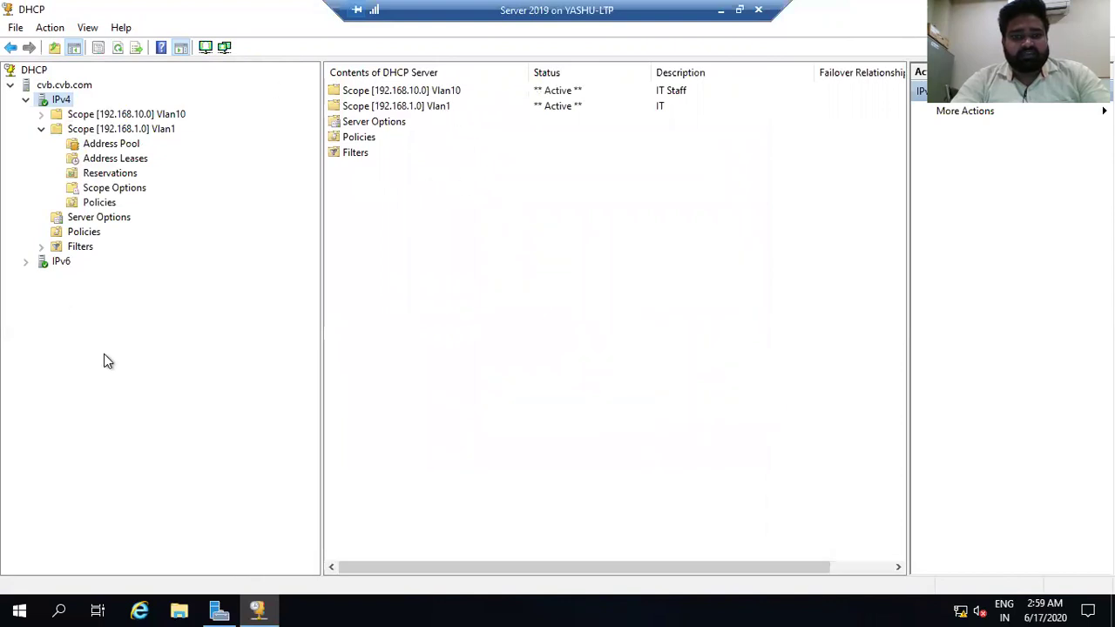
pyautogui.click(42, 130)
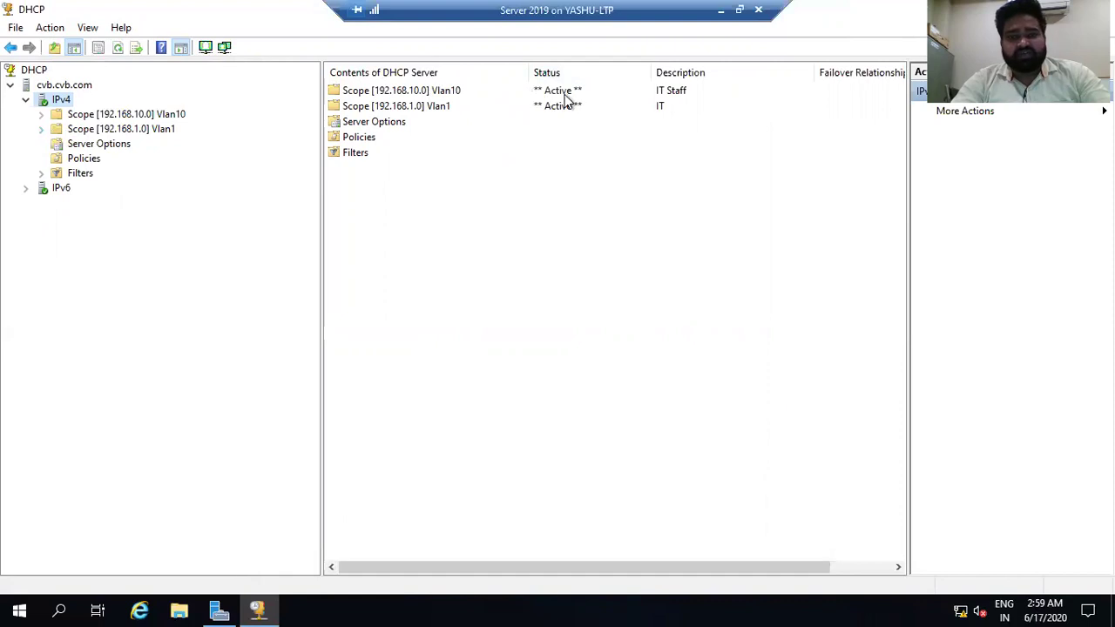